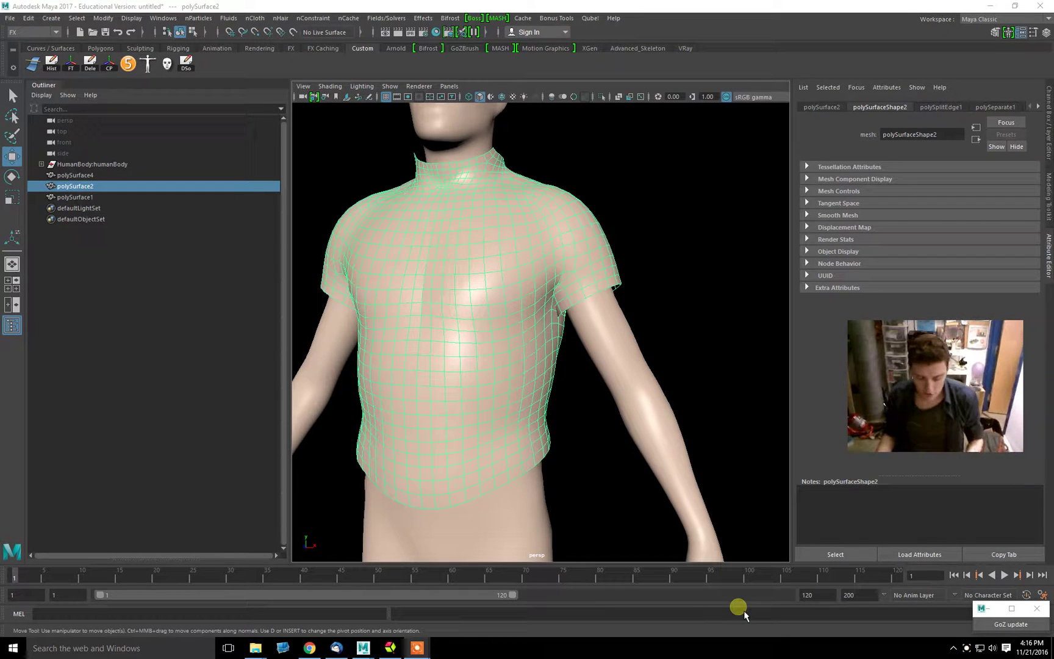
# Examine the shirt and body meshes around the torso and the HumanBody base mesh in the content browser.
pyautogui.click(635, 310)
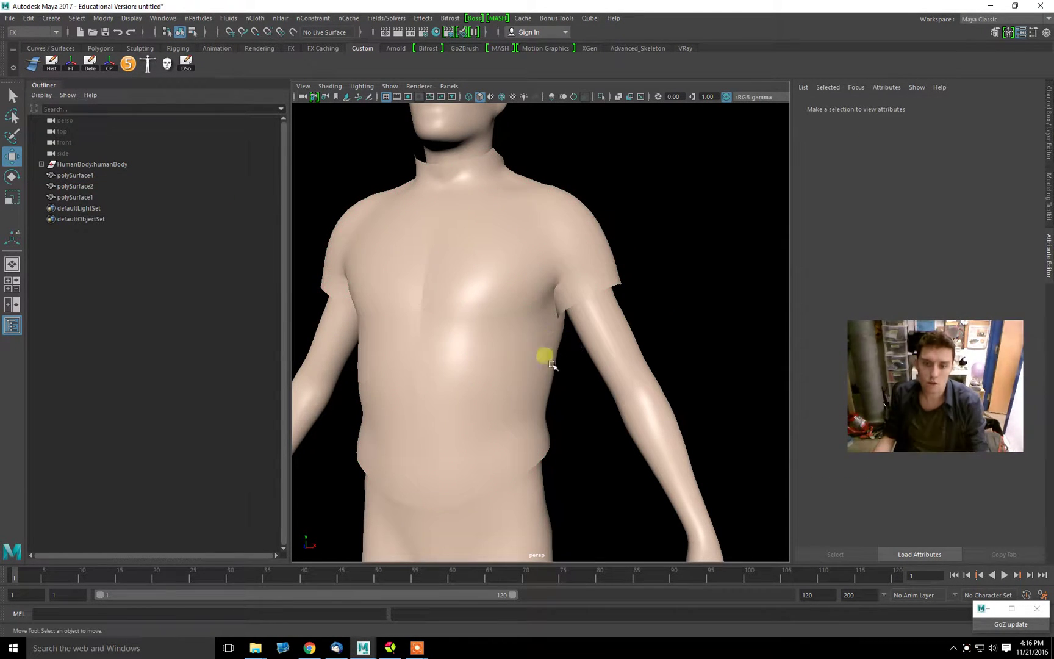
pyautogui.keyDown('alt'); pyautogui.moveTo(546, 353); pyautogui.dragTo(588, 401); pyautogui.keyUp('alt')
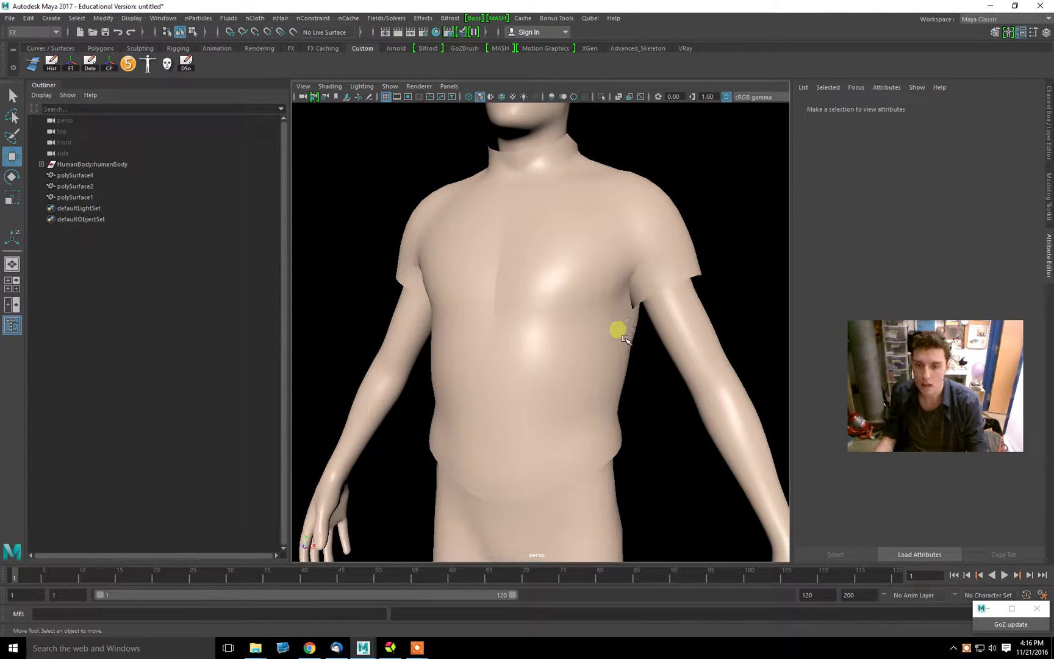
pyautogui.keyDown('alt'); pyautogui.moveTo(692, 482); pyautogui.dragTo(676, 433); pyautogui.keyUp('alt')
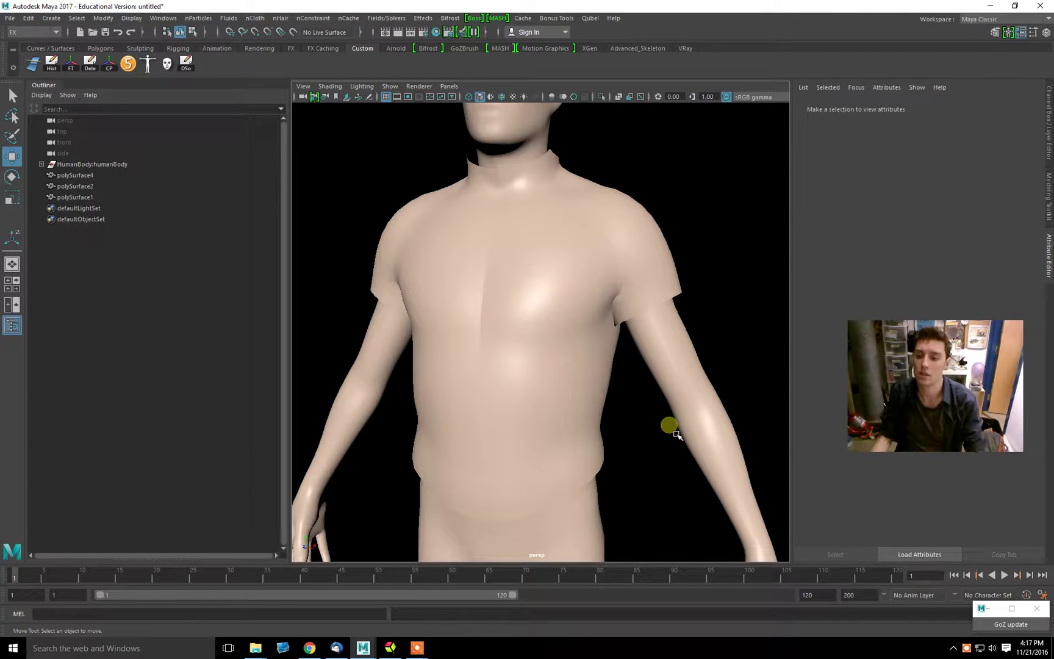
pyautogui.click(693, 394)
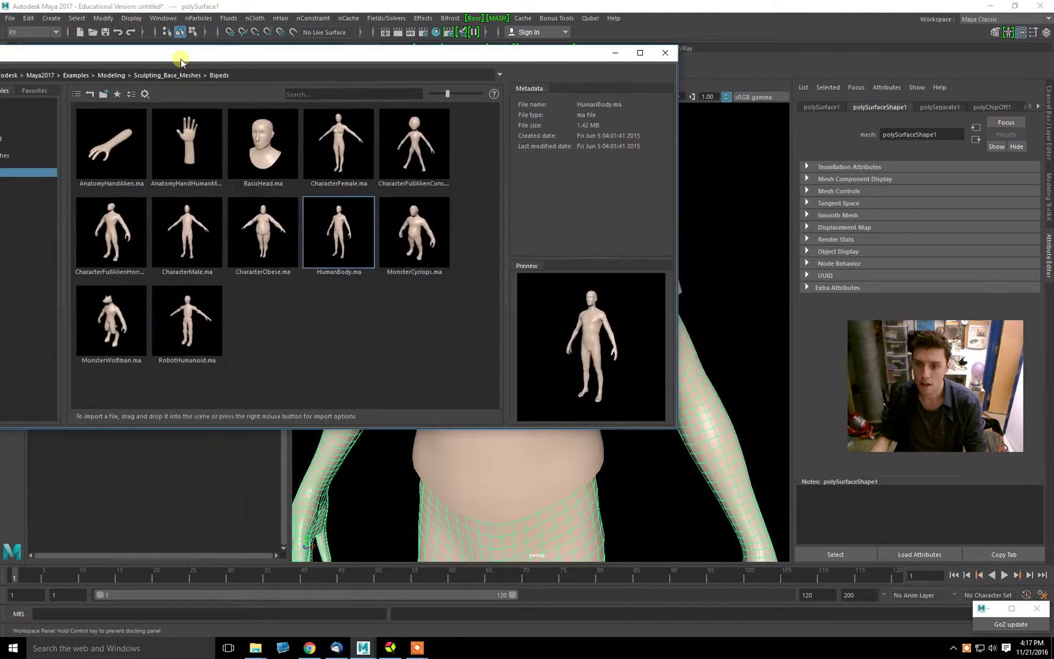
pyautogui.moveTo(175, 59)
pyautogui.mouseDown()
pyautogui.moveTo(247, 104)
pyautogui.moveTo(297, 100)
pyautogui.mouseUp()
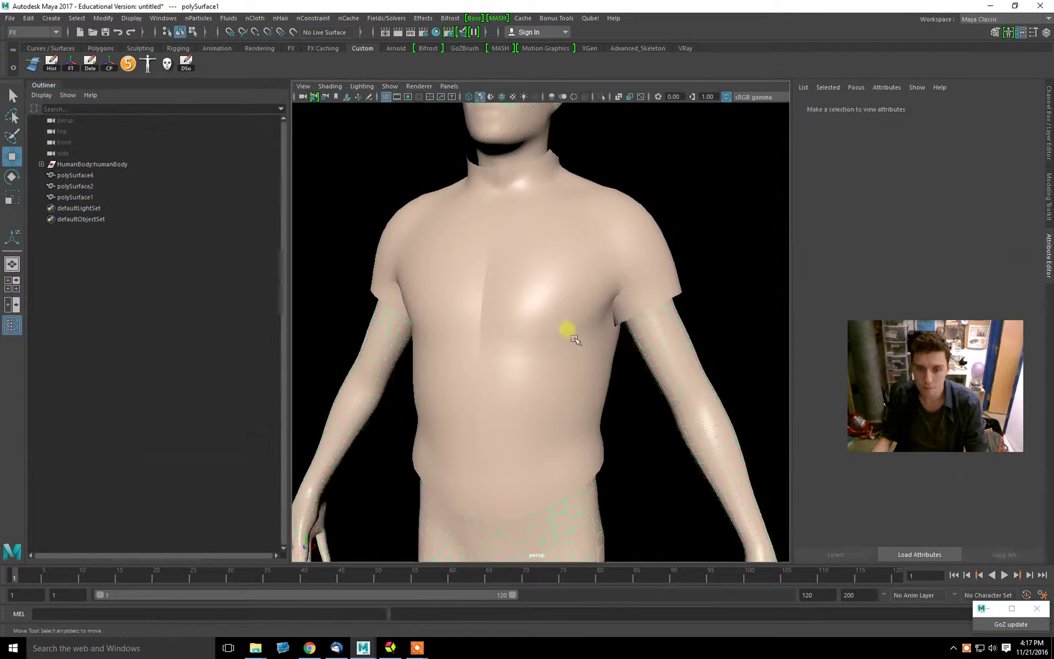
pyautogui.click(566, 327)
pyautogui.keyDown('alt'); pyautogui.moveTo(567, 329); pyautogui.dragTo(643, 252); pyautogui.keyUp('alt')
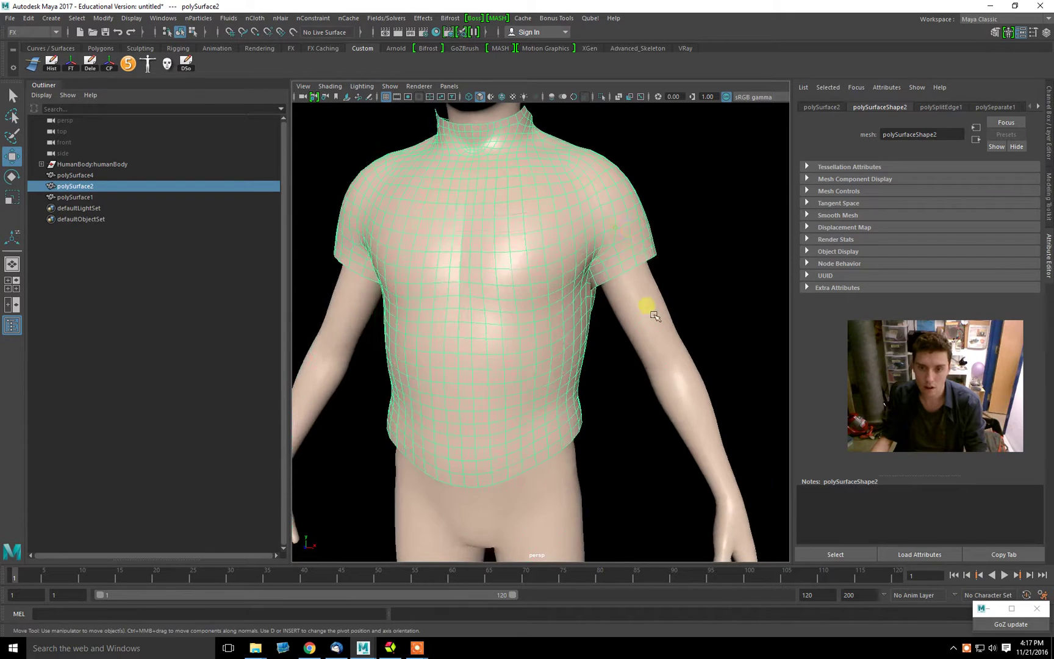
# Duplicate a band of faces around the upper arm of the body mesh and offset the copy slightly.
pyautogui.click(648, 310)
pyautogui.rightClick(648, 311)
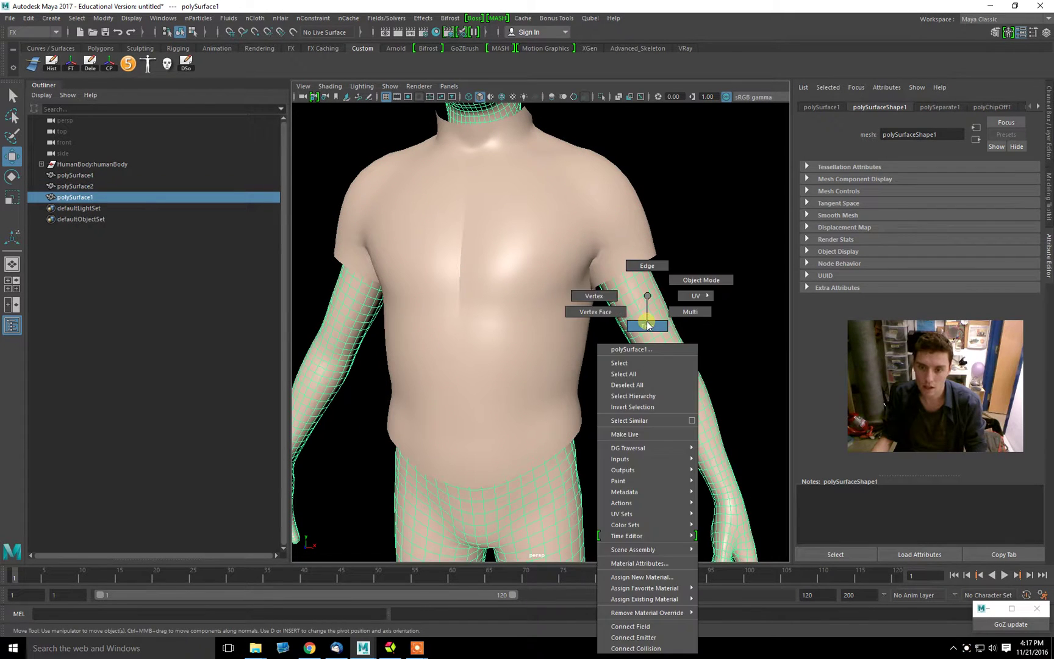
pyautogui.moveTo(648, 325); pyautogui.dragTo(648, 329, button='right')
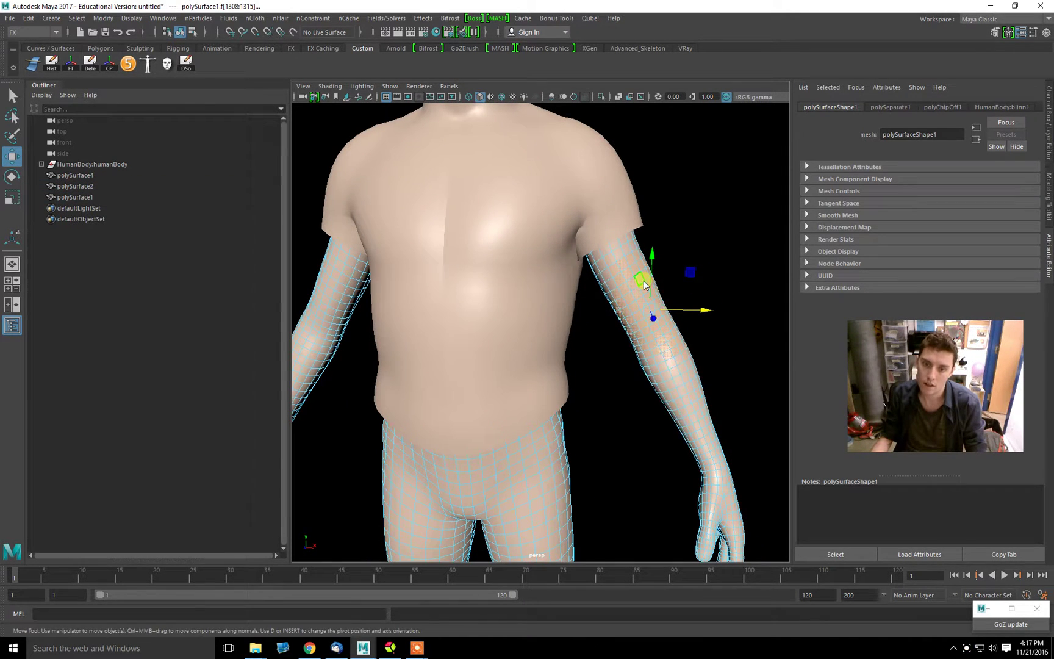
pyautogui.keyDown('shift'); pyautogui.moveTo(645, 285); pyautogui.dragTo(649, 459, button='right'); pyautogui.keyUp('shift')
pyautogui.moveTo(683, 263); pyautogui.dragTo(692, 259)
# Return to object mode and delete the duplicated upper-arm patch.
pyautogui.moveTo(638, 307); pyautogui.dragTo(692, 282, button='right')
pyautogui.click(766, 302)
pyautogui.click(662, 326)
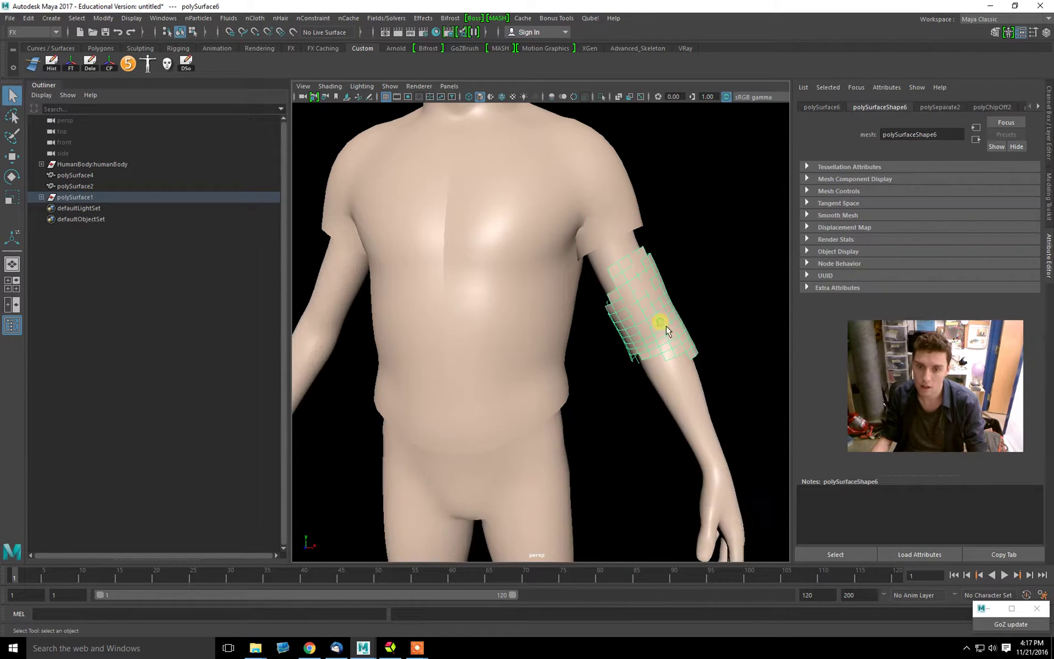
pyautogui.press('Delete')
# Frame the shirt, select edges along its centre front, and bring up the edge editing commands.
pyautogui.click(526, 225)
pyautogui.press('f')
pyautogui.click(689, 197)
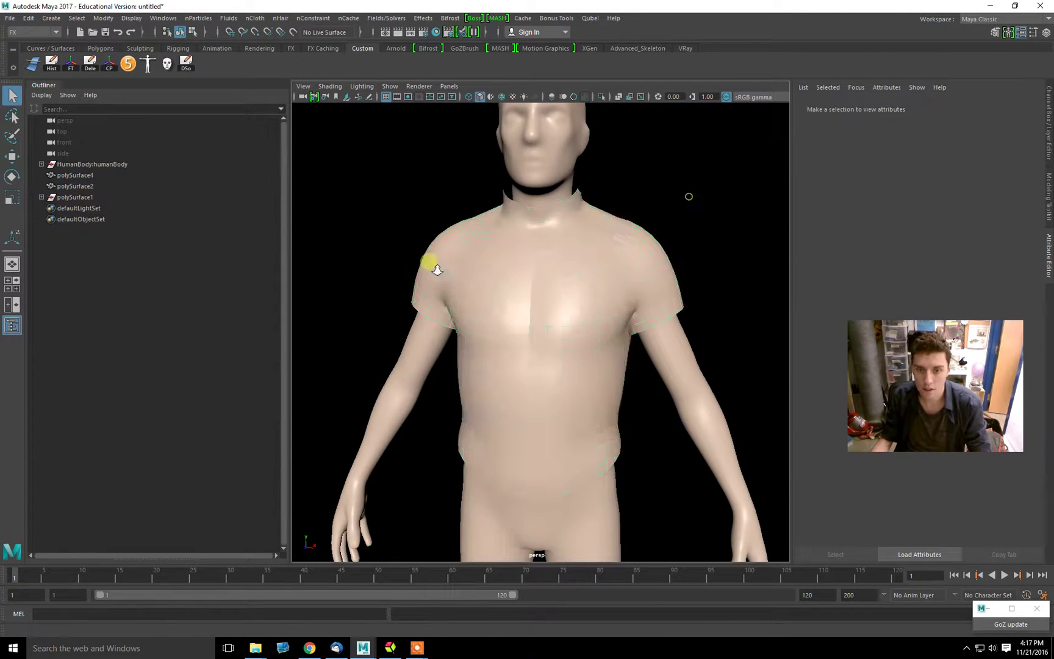
pyautogui.keyDown('alt'); pyautogui.moveTo(413, 263); pyautogui.dragTo(538, 296, button='right'); pyautogui.keyUp('alt')
pyautogui.click(548, 280)
pyautogui.moveTo(542, 228); pyautogui.dragTo(543, 216, button='right')
pyautogui.click(540, 219)
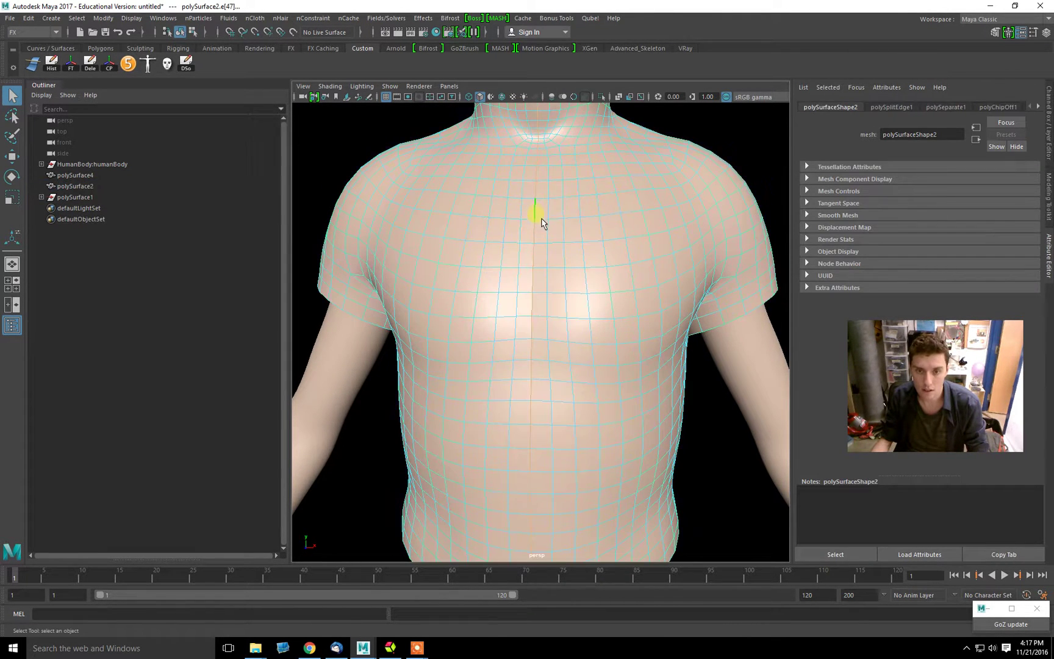
pyautogui.keyDown('alt'); pyautogui.moveTo(543, 219); pyautogui.dragTo(587, 201); pyautogui.keyUp('alt')
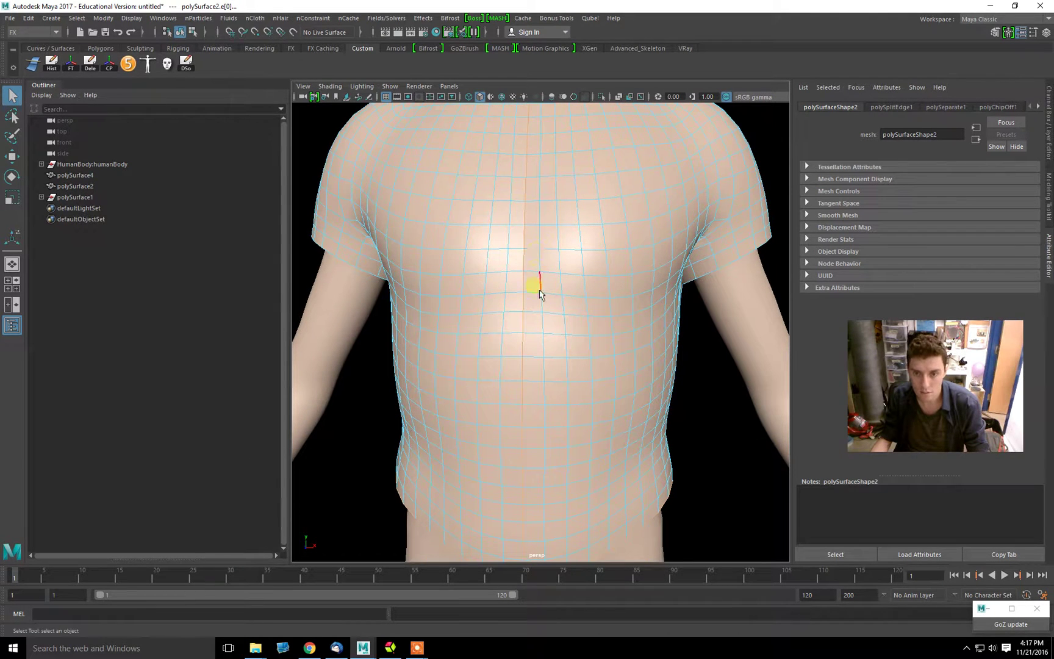
pyautogui.keyDown('shift'); pyautogui.moveTo(531, 282); pyautogui.dragTo(531, 285, button='right'); pyautogui.keyUp('shift')
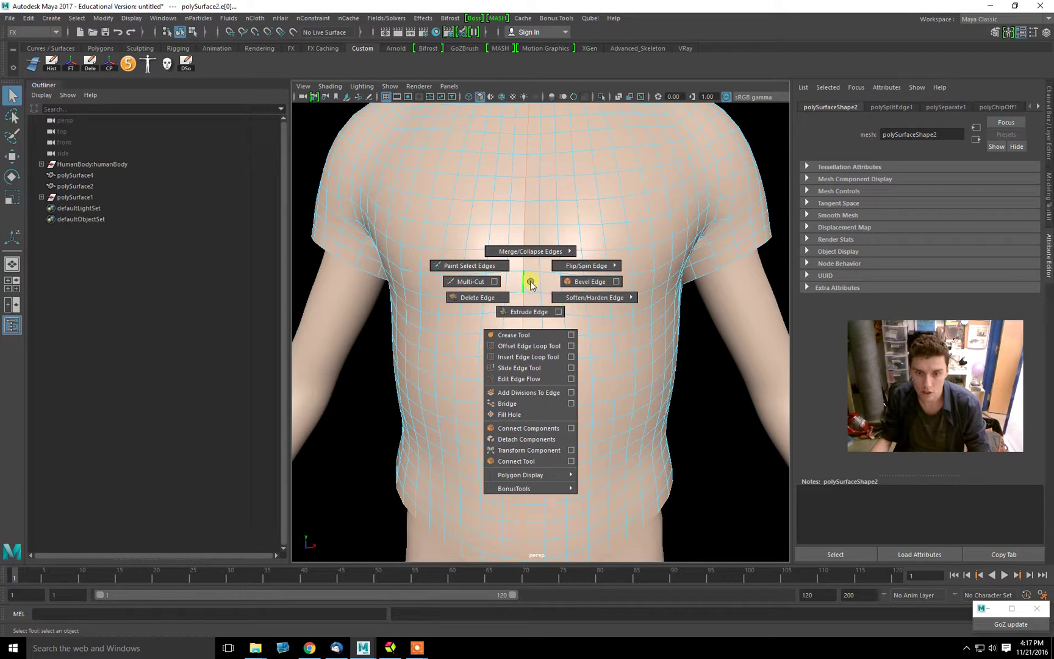
pyautogui.keyDown('alt'); pyautogui.moveTo(579, 285); pyautogui.dragTo(526, 286, button='right'); pyautogui.keyUp('alt')
# Shift shirt faces beside the centre-front seam slightly sideways to show the split, and undo the shift.
pyautogui.moveTo(544, 214); pyautogui.dragTo(544, 243, button='right')
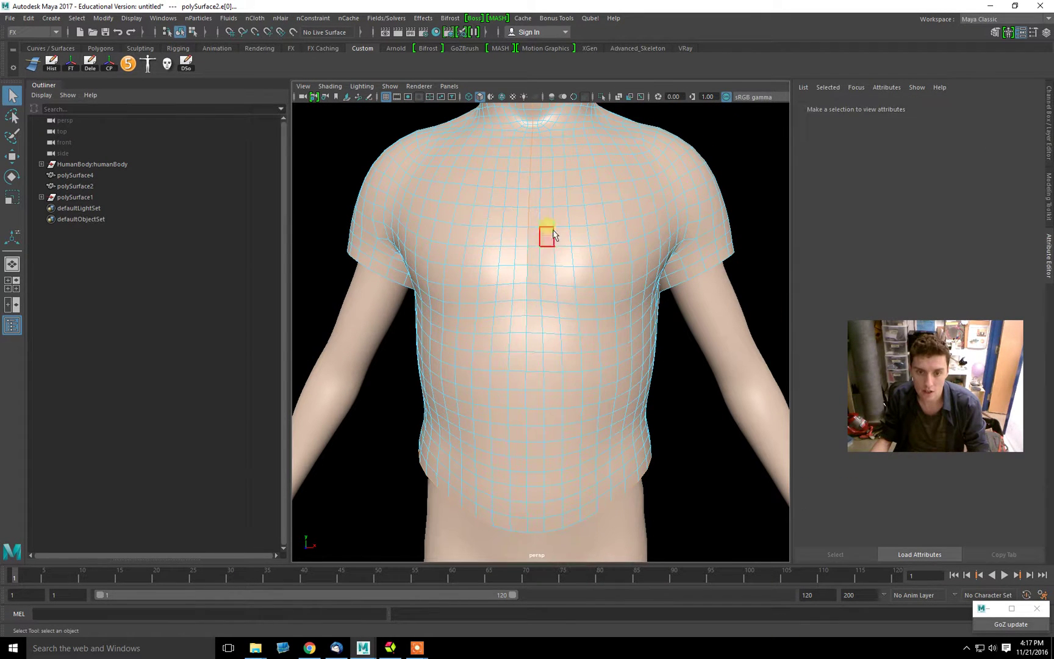
pyautogui.click(543, 227)
pyautogui.keyDown('alt'); pyautogui.moveTo(553, 278); pyautogui.dragTo(560, 293); pyautogui.keyUp('alt')
pyautogui.press('w')
pyautogui.moveTo(570, 261)
pyautogui.mouseDown(button='middle')
pyautogui.moveTo(626, 257)
pyautogui.moveTo(575, 264)
pyautogui.mouseUp(button='middle')
pyautogui.keyDown('alt'); pyautogui.moveTo(560, 224); pyautogui.dragTo(564, 310, button='middle'); pyautogui.keyUp('alt')
pyautogui.keyDown('alt'); pyautogui.moveTo(564, 310); pyautogui.dragTo(542, 345); pyautogui.keyUp('alt')
pyautogui.keyDown('alt'); pyautogui.moveTo(535, 267); pyautogui.dragTo(540, 223); pyautogui.keyUp('alt')
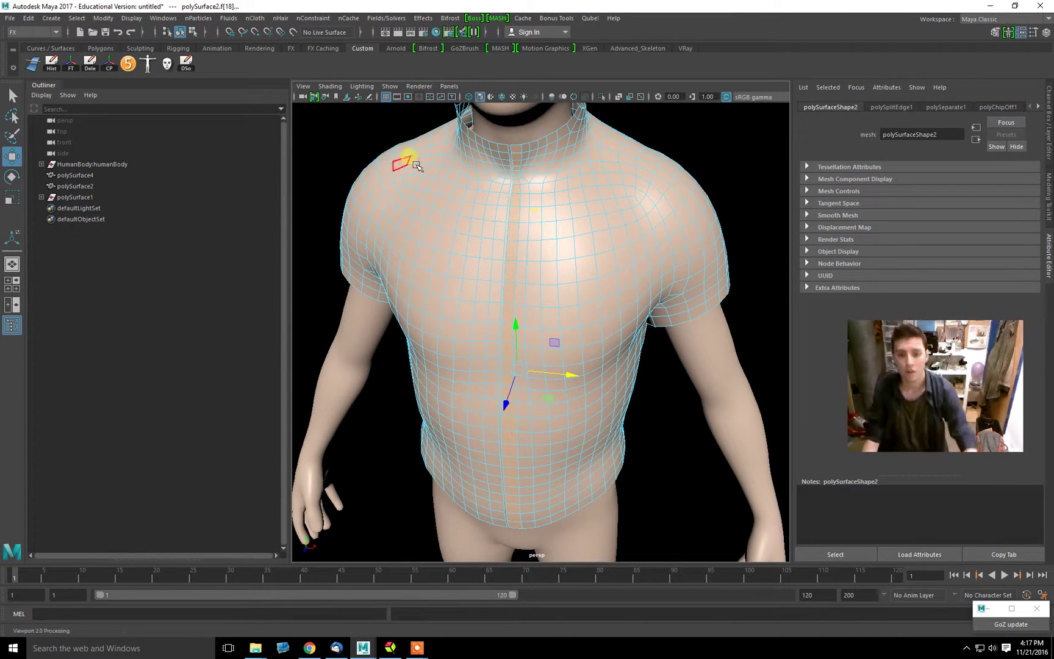
pyautogui.rightClick(563, 176)
pyautogui.click(631, 156)
pyautogui.hotkey('ctrl', 'z')
pyautogui.hotkey('ctrl', 'z')
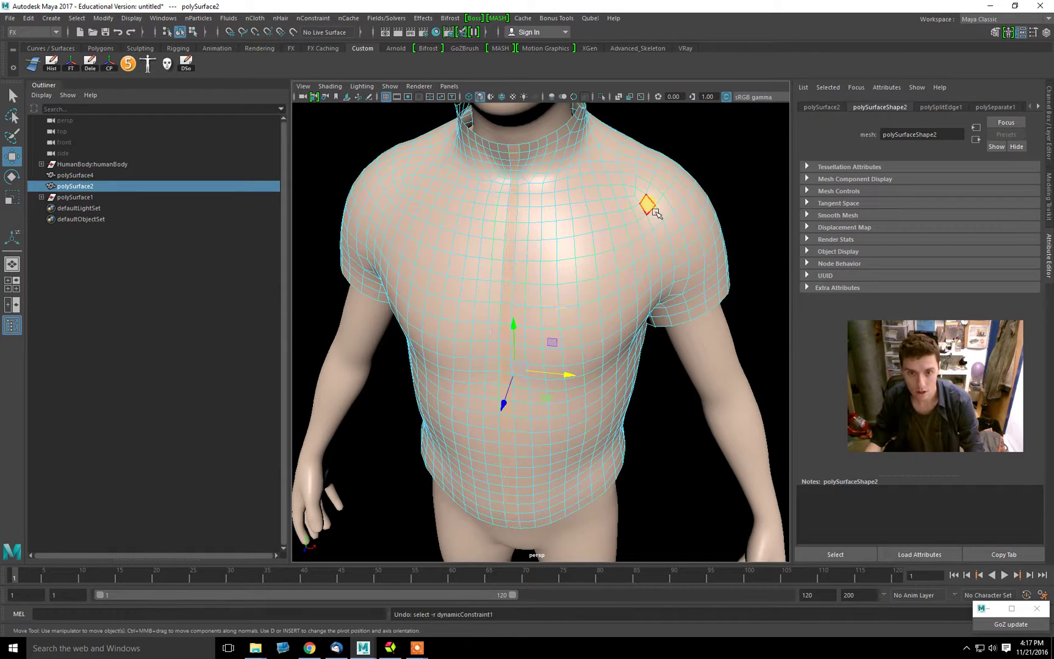
# Return the shirt to object mode and turn it into an nCloth object.
pyautogui.moveTo(577, 215); pyautogui.dragTo(634, 196, button='right')
pyautogui.press('q')
pyautogui.click(731, 139)
pyautogui.keyDown('alt'); pyautogui.moveTo(725, 286); pyautogui.dragTo(654, 228); pyautogui.keyUp('alt')
pyautogui.click(612, 238)
pyautogui.keyDown('alt'); pyautogui.moveTo(624, 277); pyautogui.dragTo(583, 203); pyautogui.keyUp('alt')
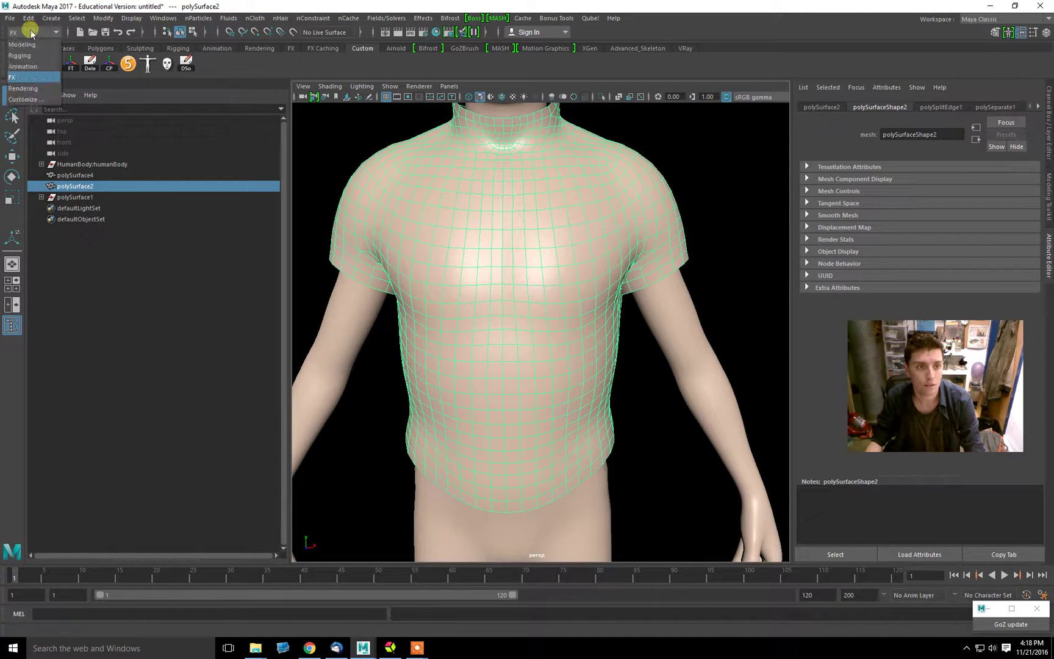
pyautogui.click(255, 18)
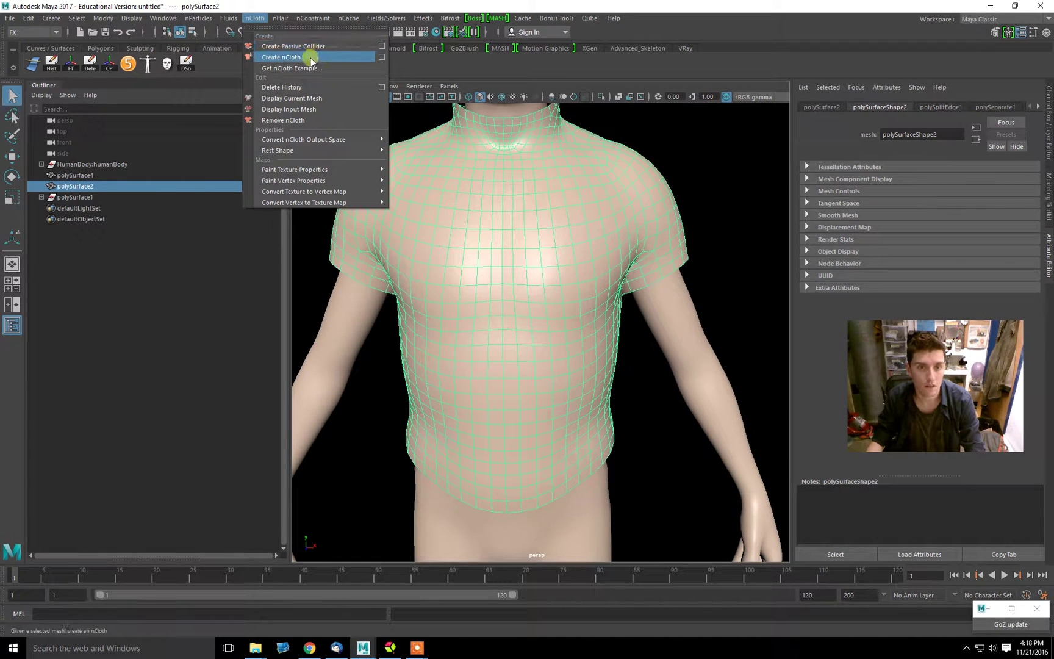
pyautogui.click(310, 57)
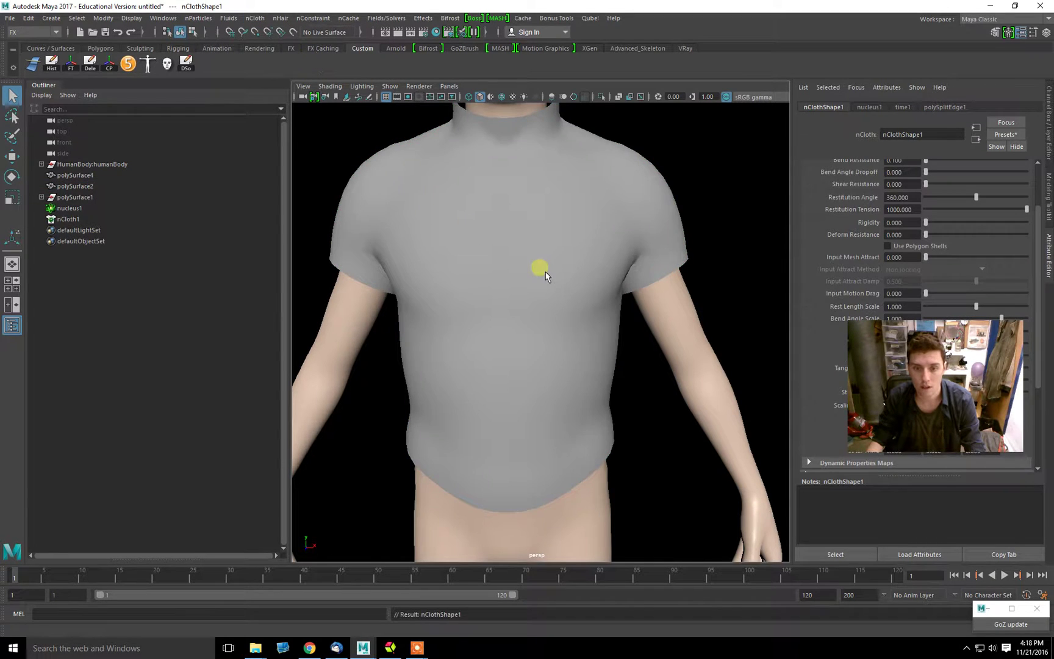
# Replace the shirt's nCloth settings with the silk preset.
pyautogui.click(552, 301)
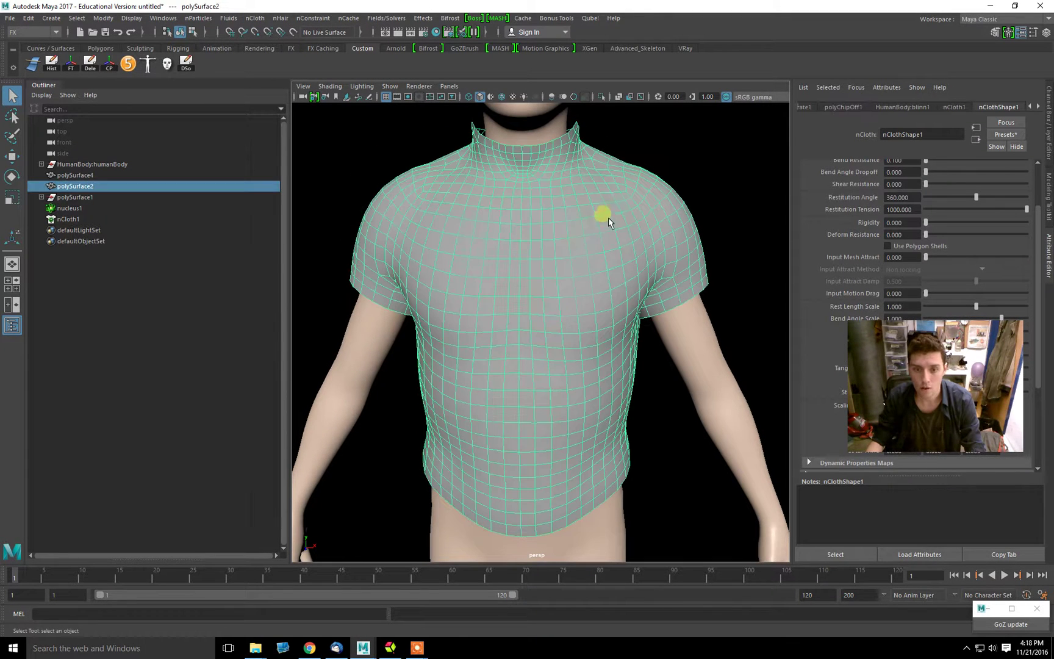
pyautogui.click(1007, 135)
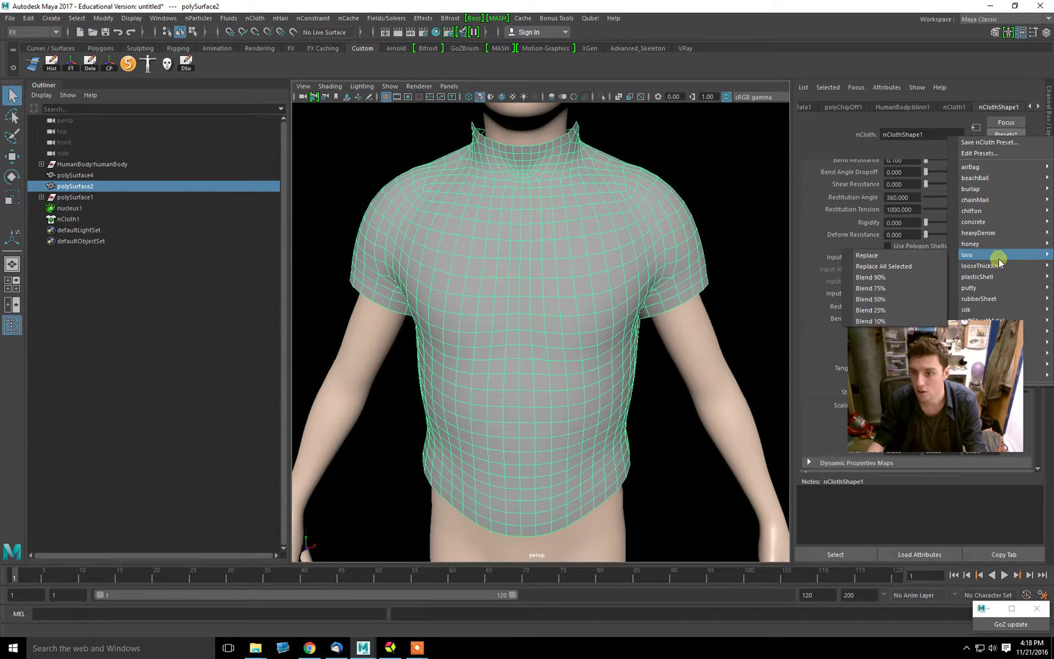
pyautogui.moveTo(995, 310)
pyautogui.click(895, 311)
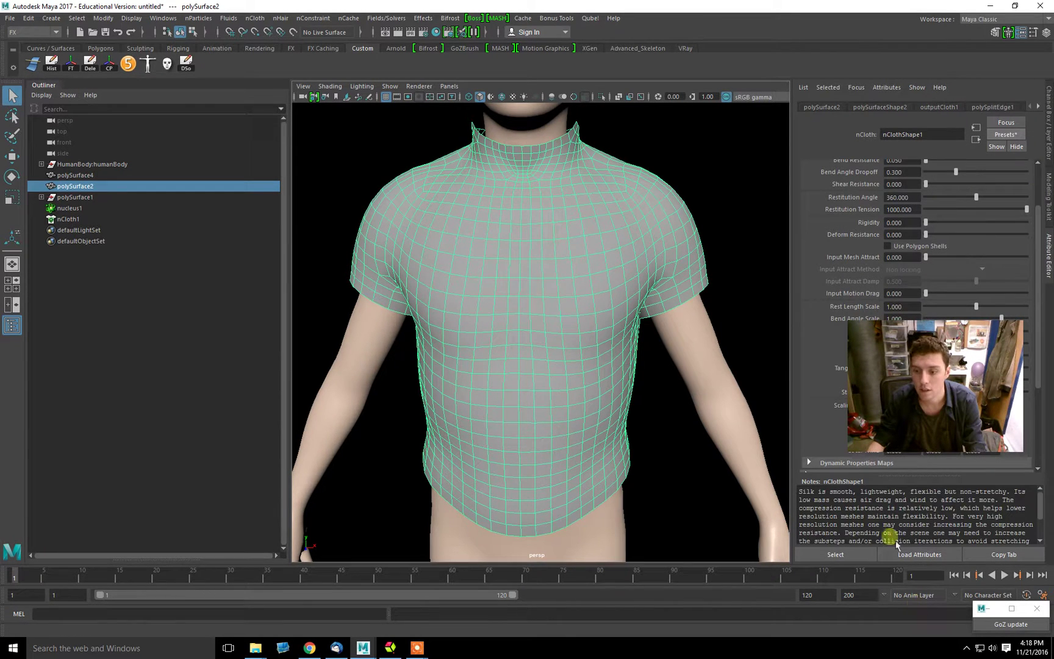
# Play the cloth simulation from the first frame to check the shirt, and rewind to the start.
pyautogui.keyDown('alt'); pyautogui.moveTo(617, 308); pyautogui.dragTo(616, 358); pyautogui.keyUp('alt')
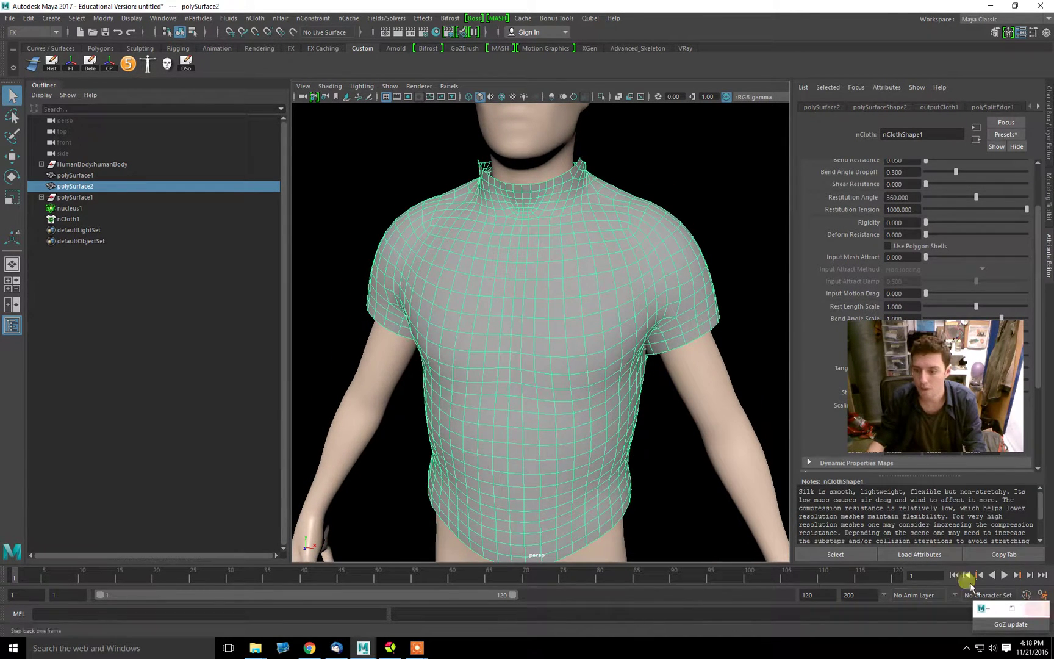
pyautogui.click(954, 574)
pyautogui.click(1011, 576)
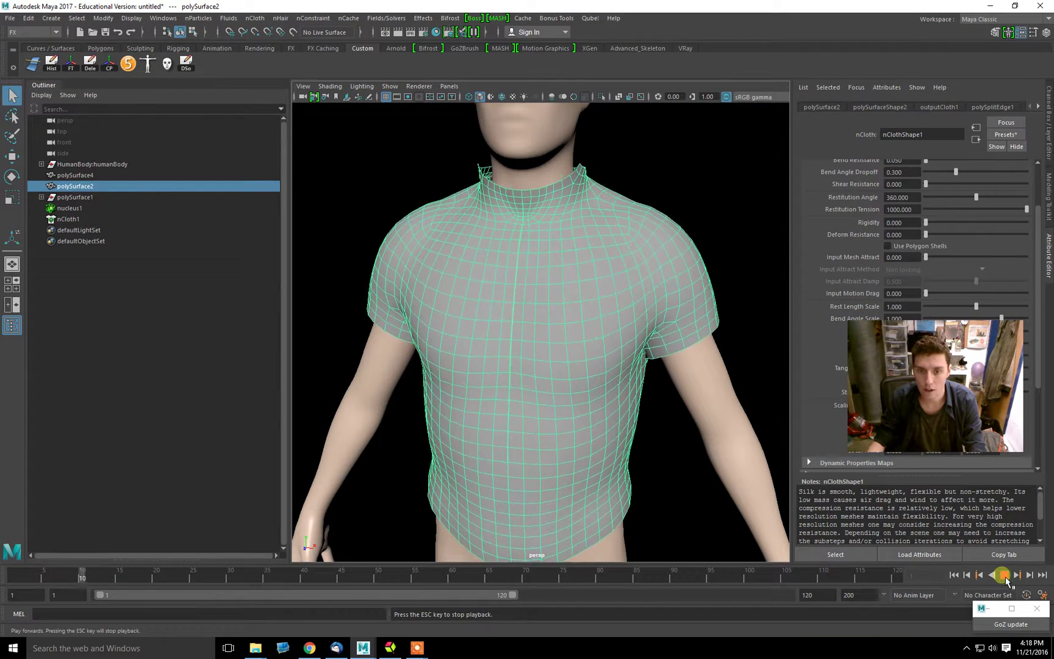
pyautogui.click(1003, 575)
pyautogui.click(953, 575)
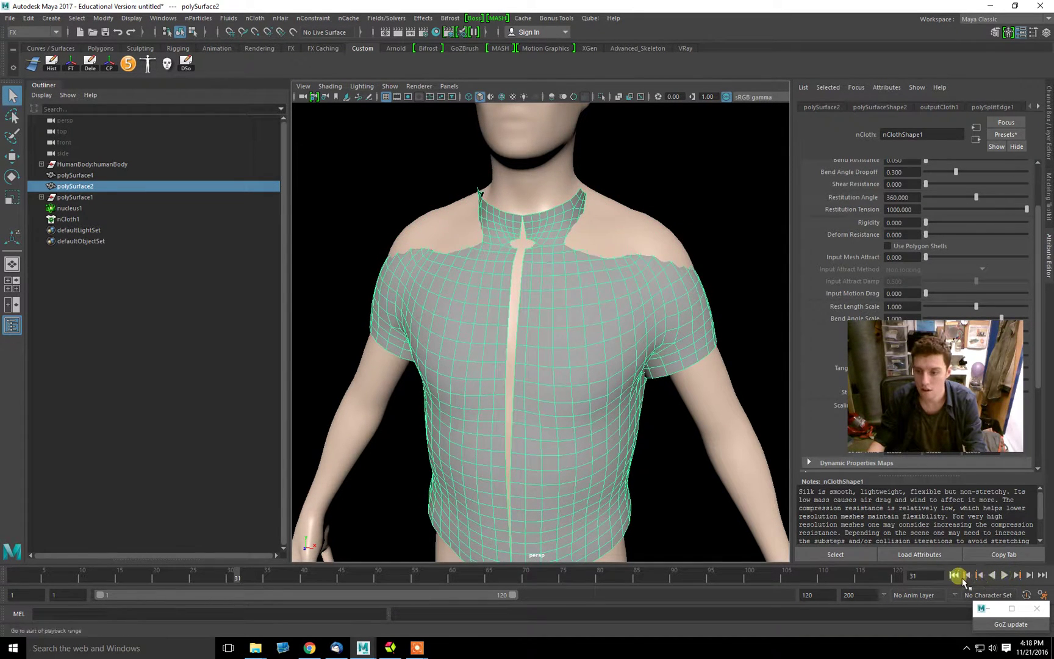
# Make the body mesh a passive collider for the cloth.
pyautogui.click(737, 375)
pyautogui.click(723, 369)
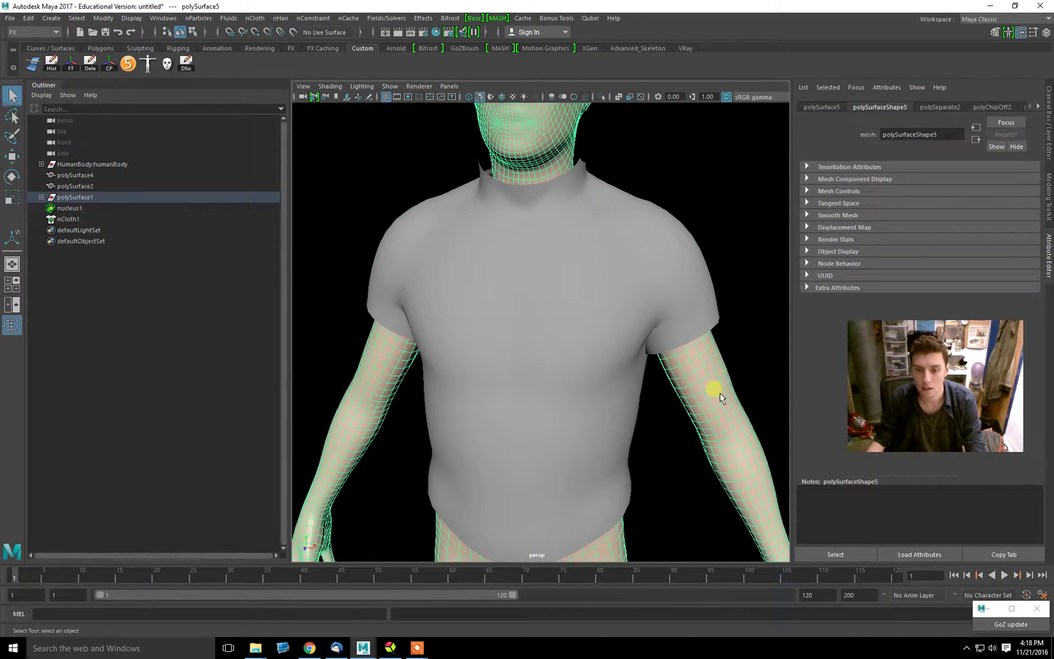
pyautogui.click(280, 20)
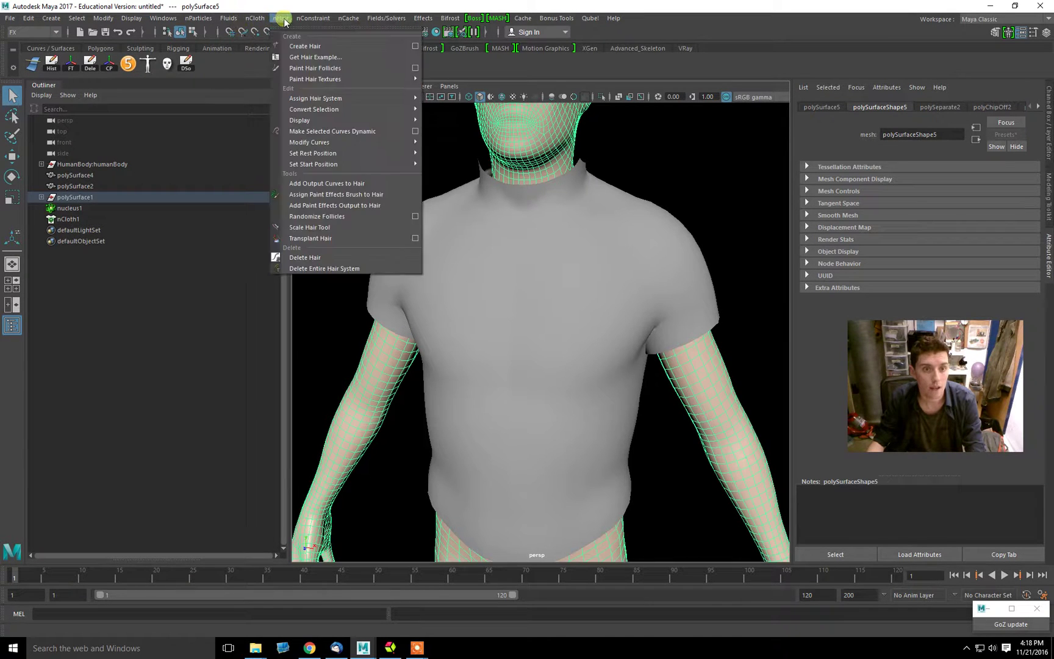
pyautogui.moveTo(258, 22)
pyautogui.click(287, 48)
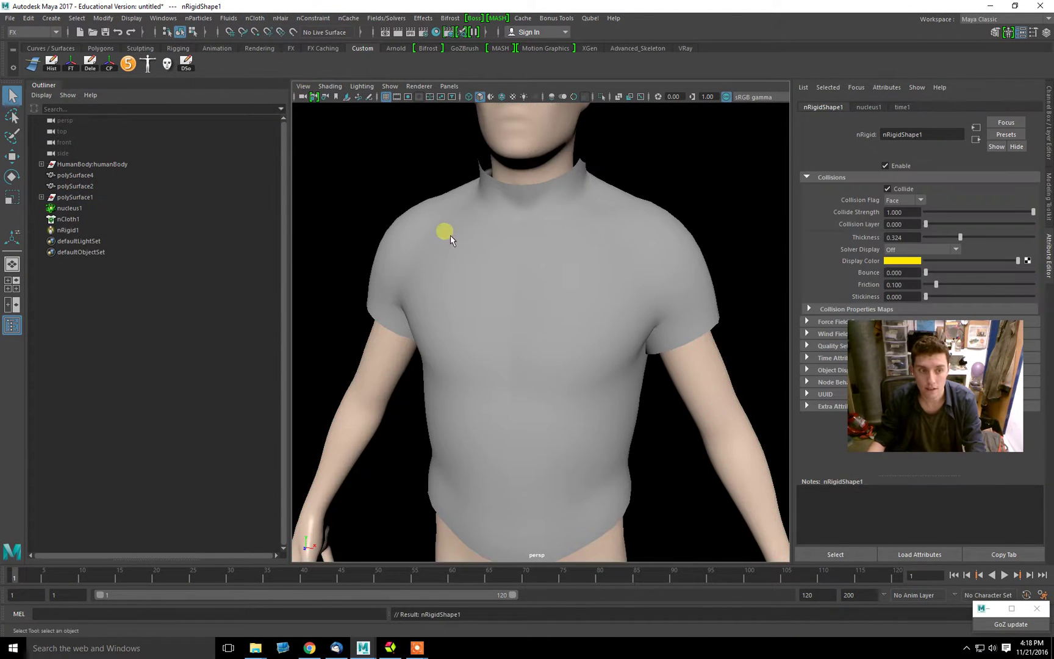
# Play the simulation to check how the shirt collides with the body, and return to frame 1.
pyautogui.click(1005, 575)
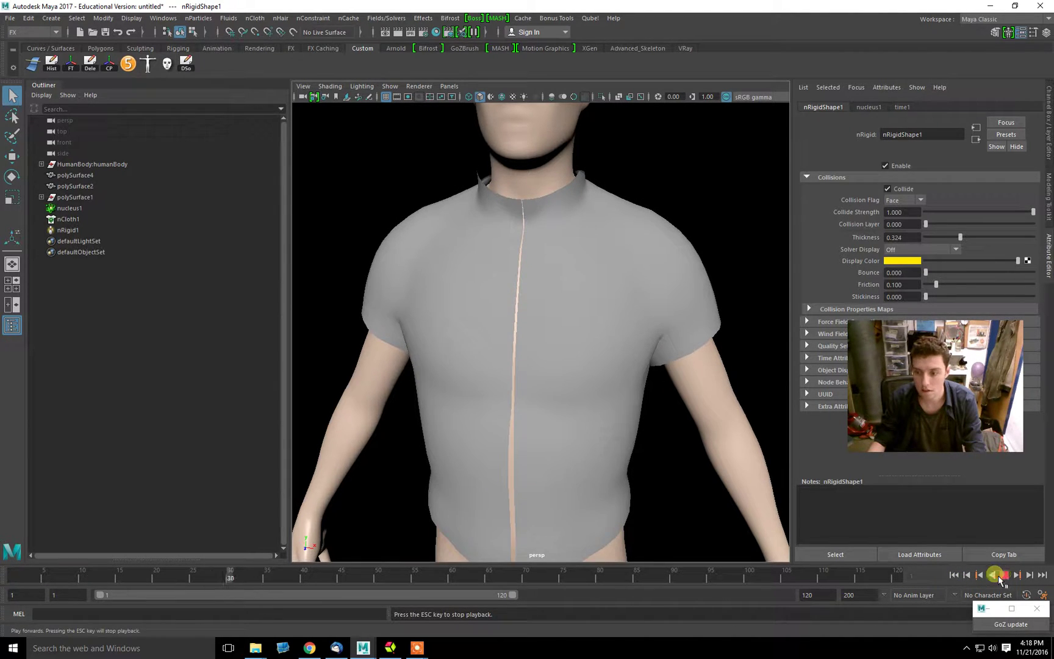
pyautogui.click(1005, 574)
pyautogui.click(954, 575)
# Set the shirt's nCloth Rest Length Scale to 0.9.
pyautogui.click(551, 272)
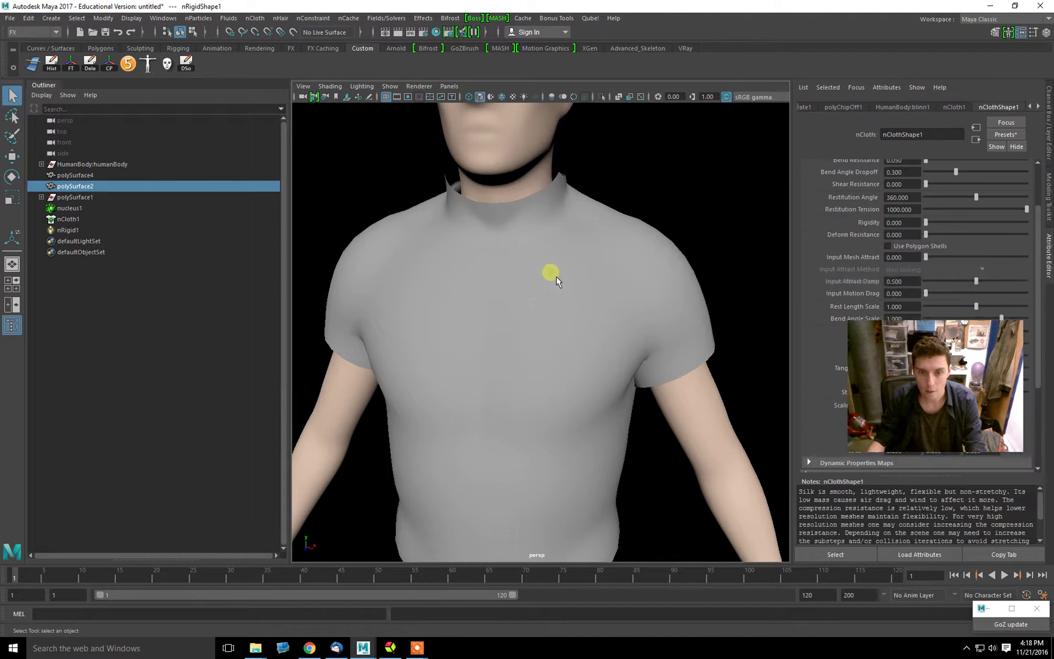
pyautogui.scroll(3, 950, 240)
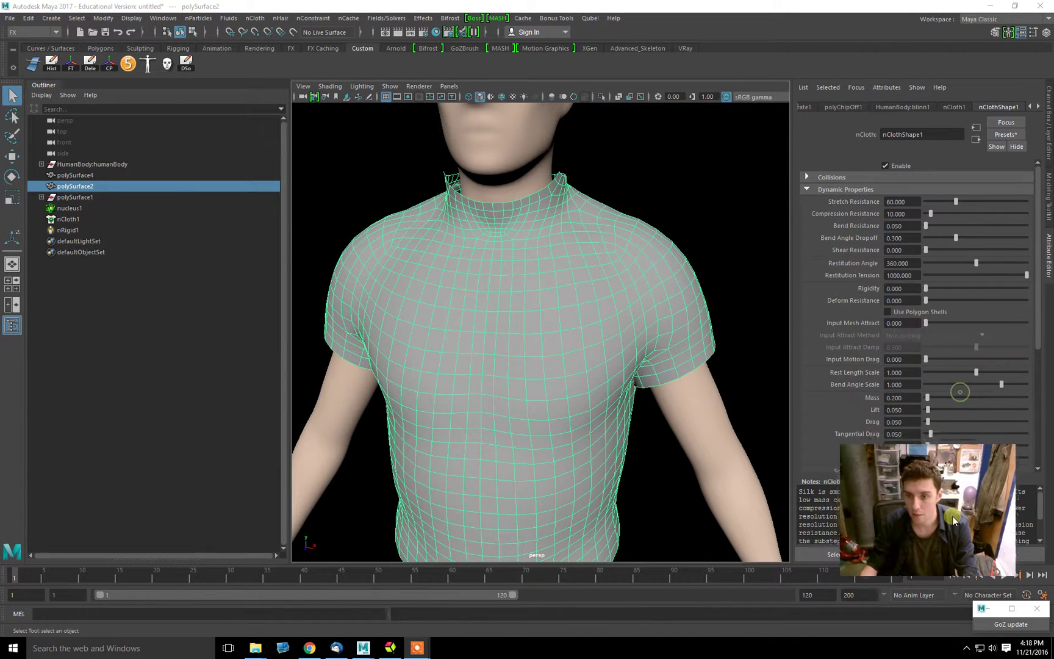
pyautogui.moveTo(915, 375); pyautogui.dragTo(833, 382)
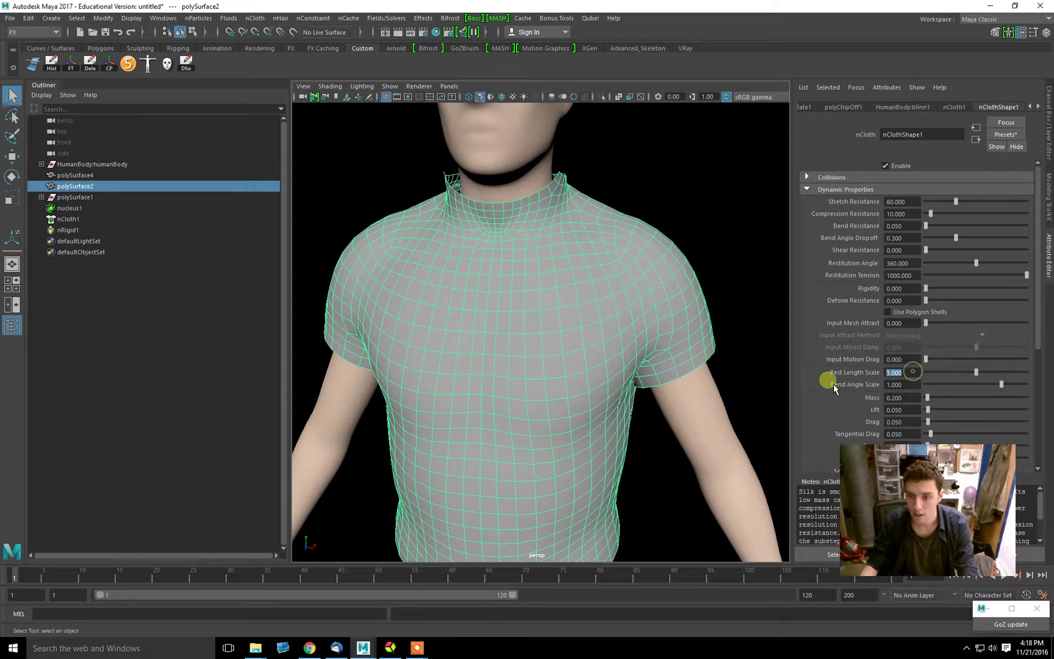
pyautogui.write('.9')
pyautogui.press('Return')
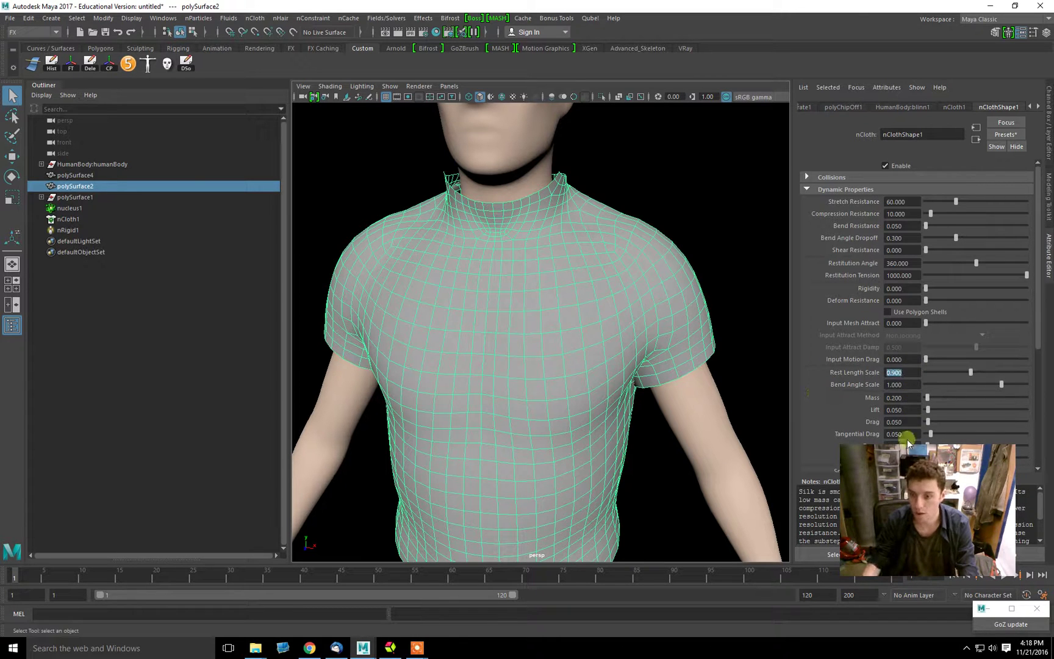
# Play the simulation with the shortened rest length and go back to the first frame.
pyautogui.keyDown('alt'); pyautogui.moveTo(583, 335); pyautogui.dragTo(601, 324, button='middle'); pyautogui.keyUp('alt')
pyautogui.click(1005, 582)
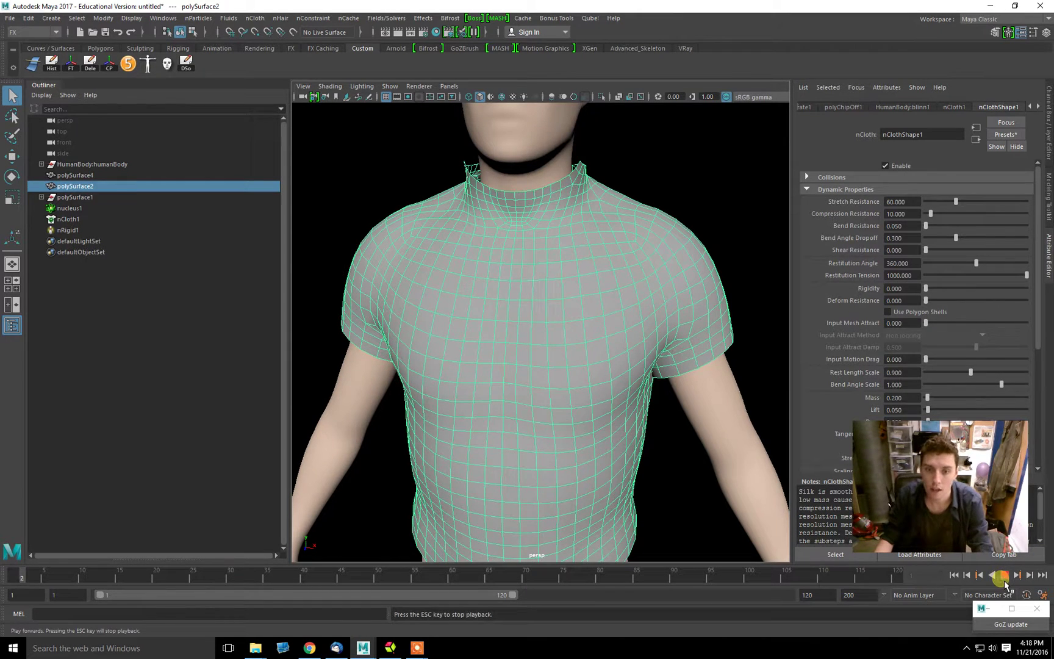
pyautogui.click(955, 576)
# Set the shirt's nCloth Rest Length Scale to 0.95.
pyautogui.moveTo(910, 372); pyautogui.dragTo(870, 382)
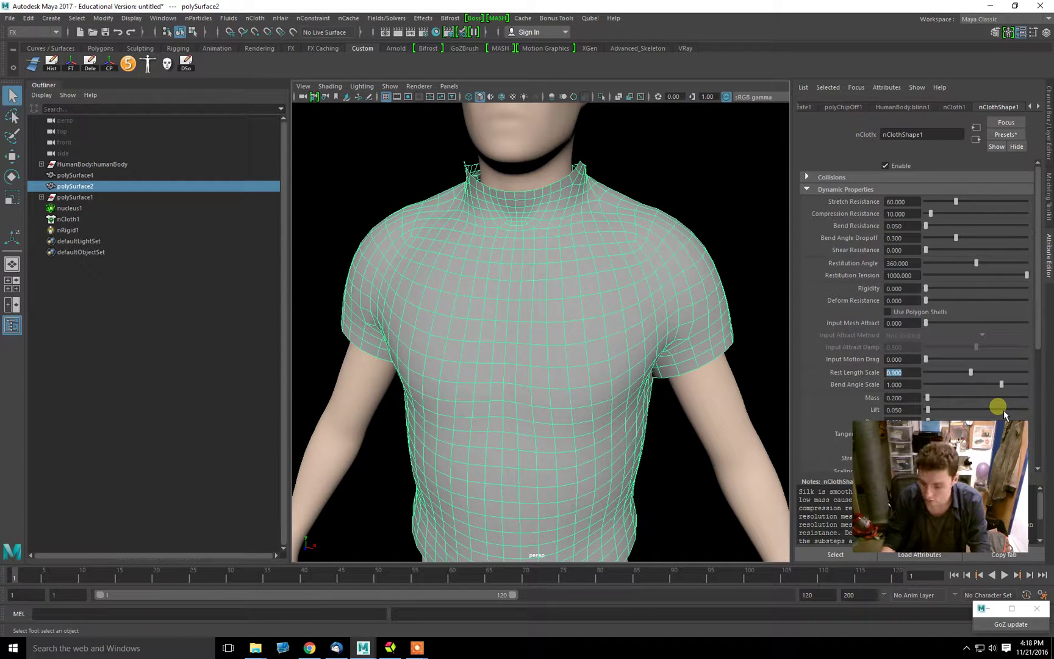
pyautogui.write('0.95')
pyautogui.press('Return')
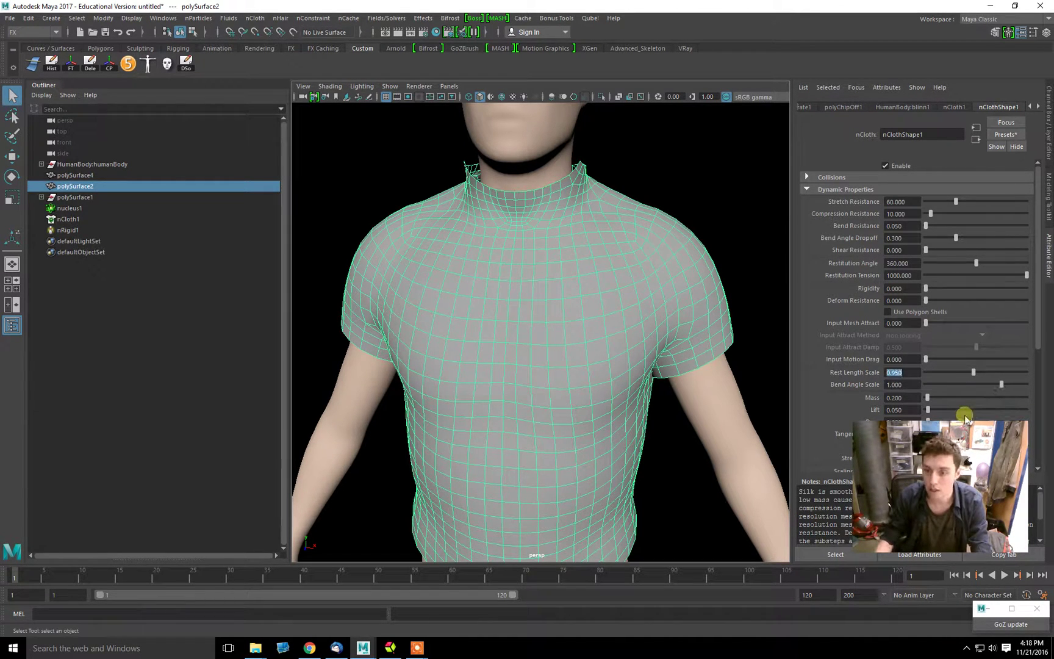
# Play the simulation with the new rest length from frame 1 and return to the start.
pyautogui.click(954, 576)
pyautogui.click(1005, 575)
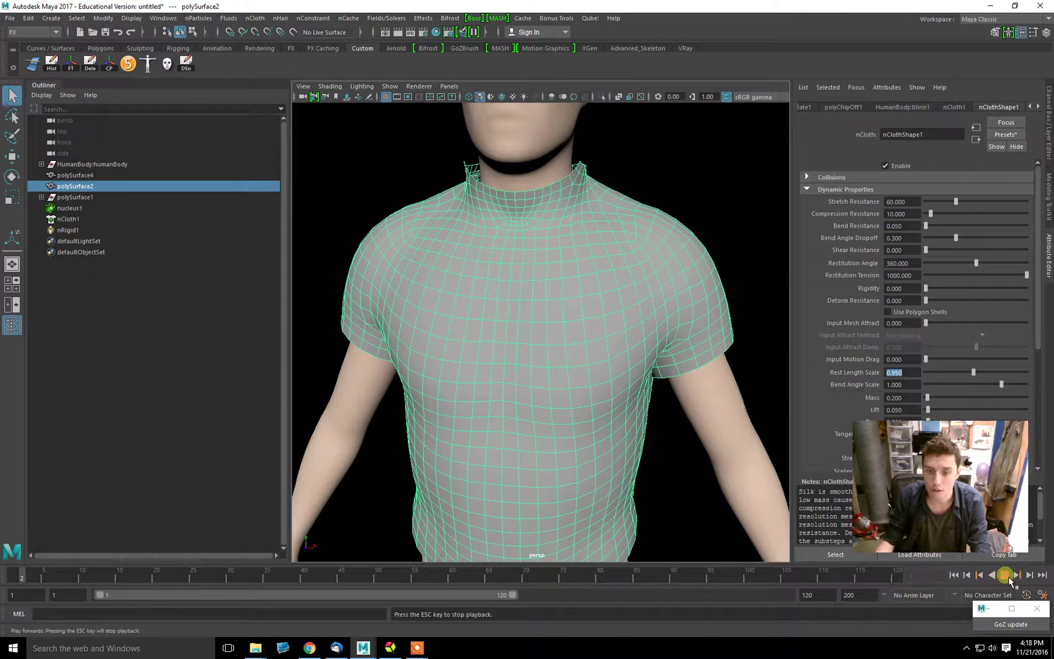
pyautogui.click(967, 576)
pyautogui.click(614, 341)
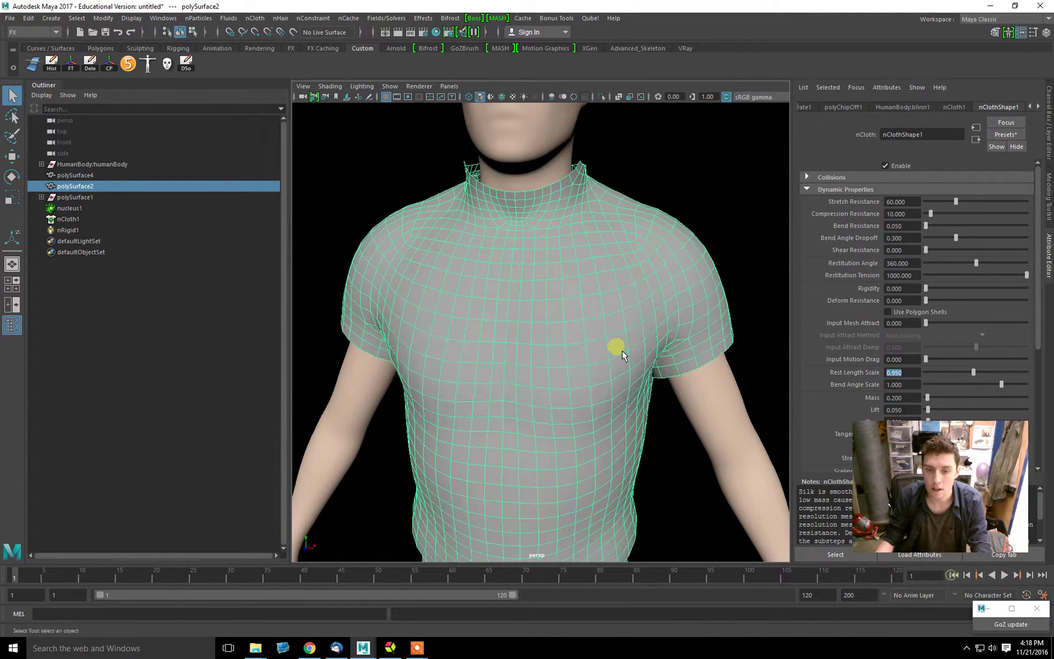
# Select the shirt's vertices along the front centre seam in the top view, using wireframe display.
pyautogui.keyDown('alt'); pyautogui.moveTo(570, 332); pyautogui.dragTo(575, 264, button='middle'); pyautogui.keyUp('alt')
pyautogui.press('space')
pyautogui.moveTo(568, 265); pyautogui.dragTo(509, 266)
pyautogui.press('4')
pyautogui.keyDown('alt'); pyautogui.moveTo(544, 382); pyautogui.dragTo(532, 304, button='middle'); pyautogui.keyUp('alt')
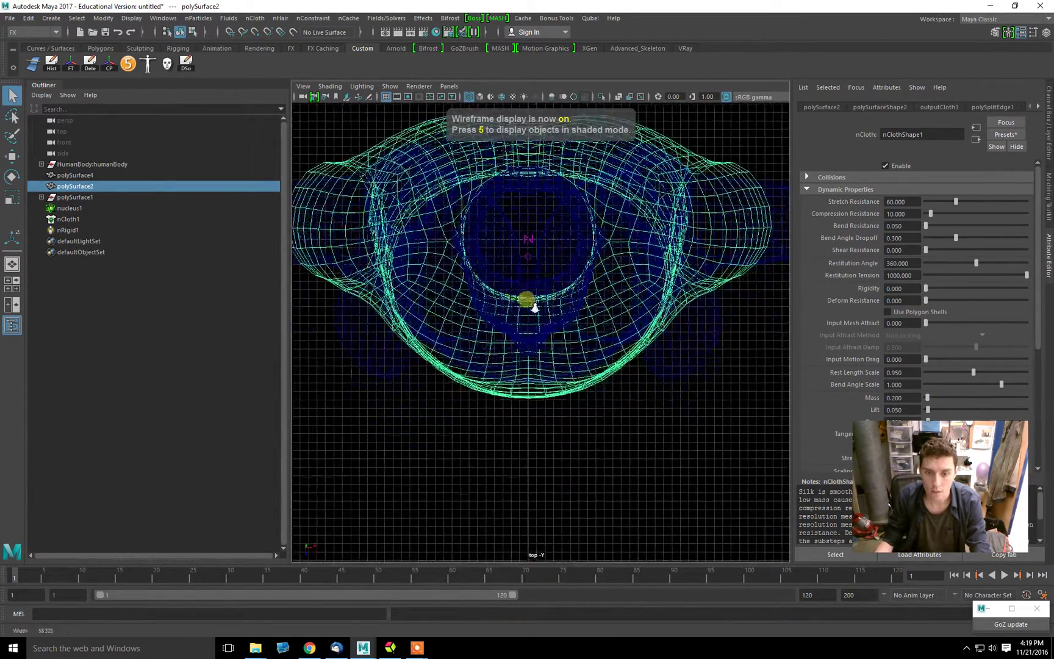
pyautogui.keyDown('alt'); pyautogui.moveTo(532, 303); pyautogui.dragTo(537, 386, button='right'); pyautogui.keyUp('alt')
pyautogui.keyDown('alt'); pyautogui.moveTo(514, 397); pyautogui.dragTo(509, 345, button='middle'); pyautogui.keyUp('alt')
pyautogui.keyDown('alt'); pyautogui.moveTo(510, 345); pyautogui.dragTo(491, 299, button='right'); pyautogui.keyUp('alt')
pyautogui.moveTo(516, 406); pyautogui.dragTo(524, 197)
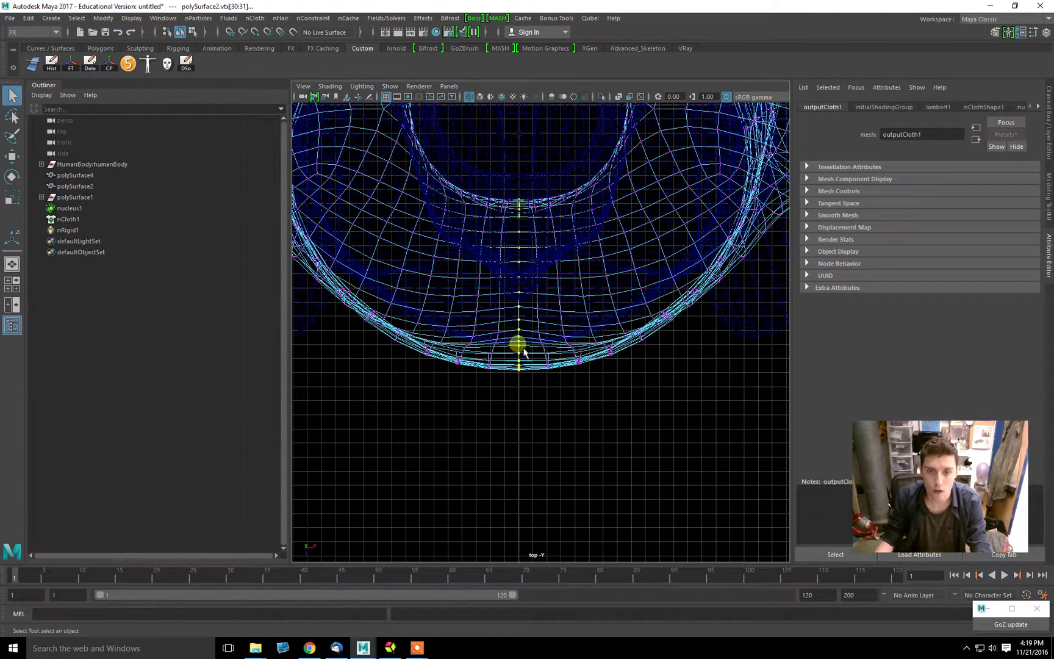
# Create a Component to Component nConstraint on the selected seam vertices and return to the shaded perspective view.
pyautogui.click(313, 17)
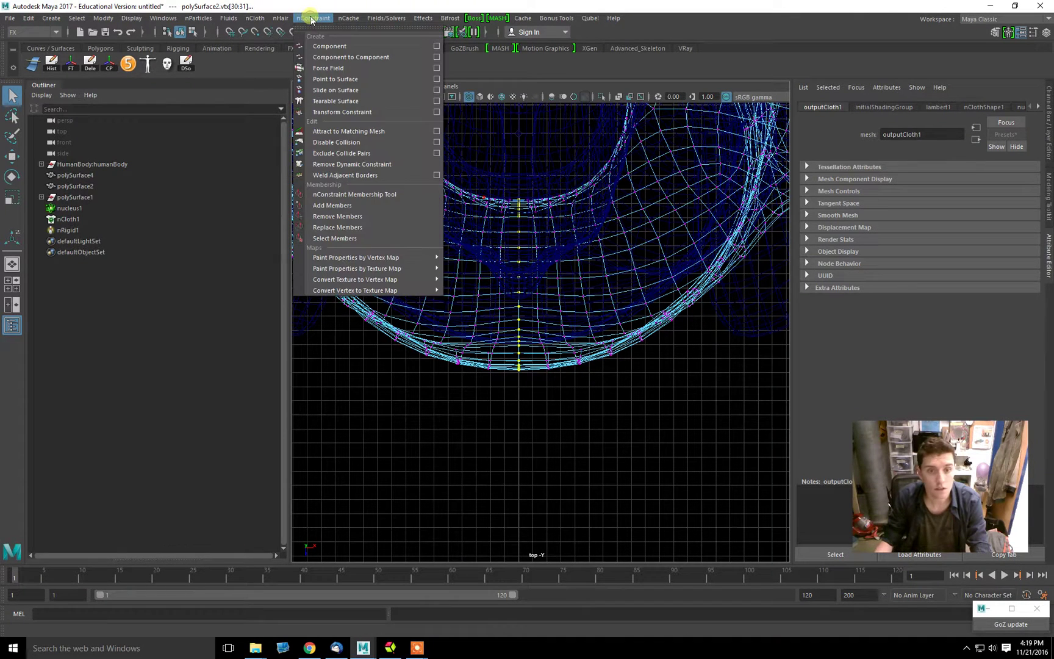
pyautogui.click(359, 58)
pyautogui.press('space')
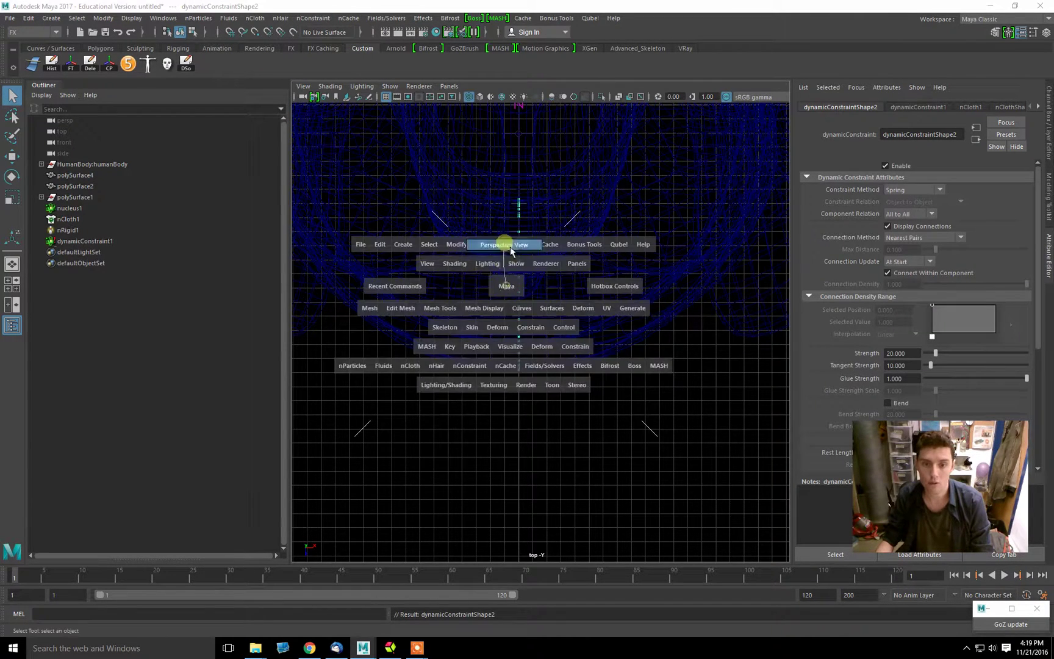
pyautogui.moveTo(502, 242); pyautogui.dragTo(541, 226)
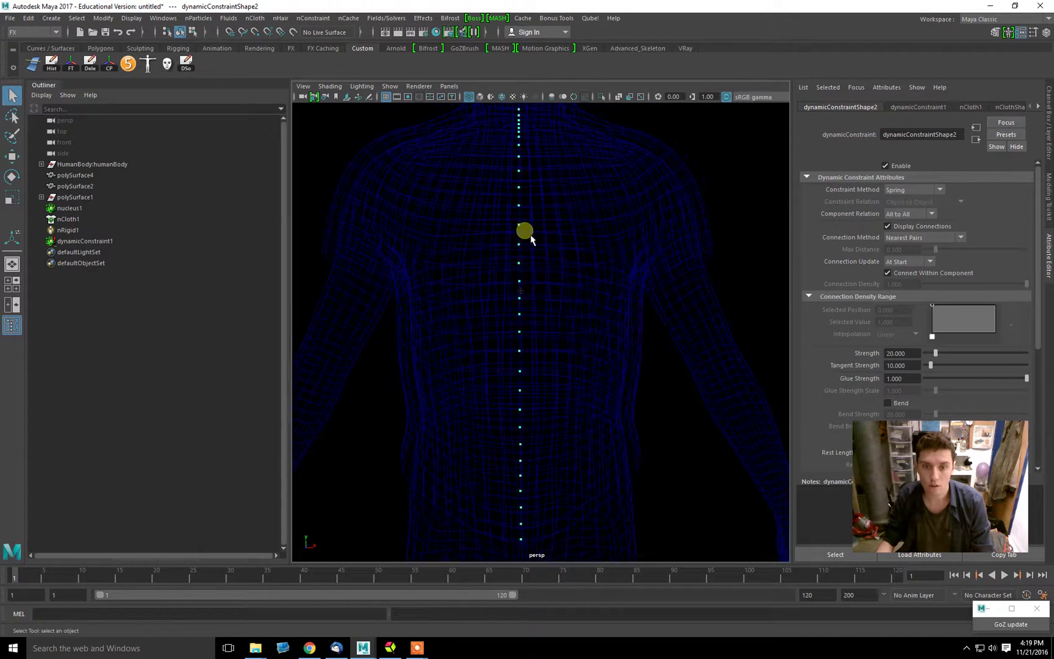
pyautogui.press('5')
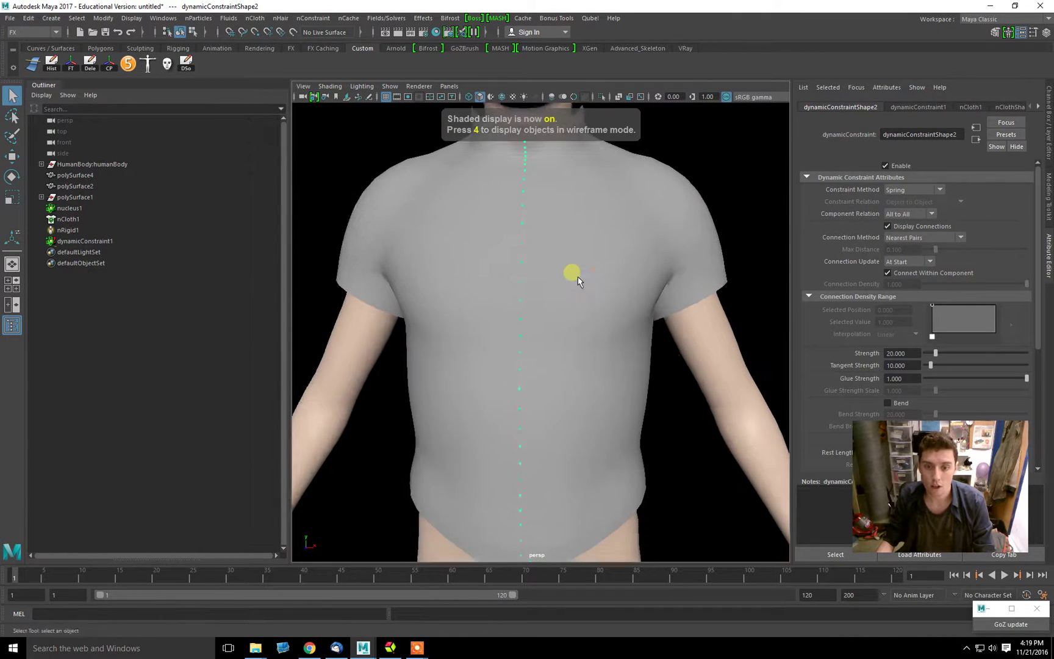
pyautogui.moveTo(577, 277)
pyautogui.keyDown('alt'); pyautogui.mouseDown()
pyautogui.moveTo(540, 273)
pyautogui.moveTo(562, 272)
pyautogui.moveTo(552, 269)
pyautogui.mouseUp(); pyautogui.keyUp('alt')
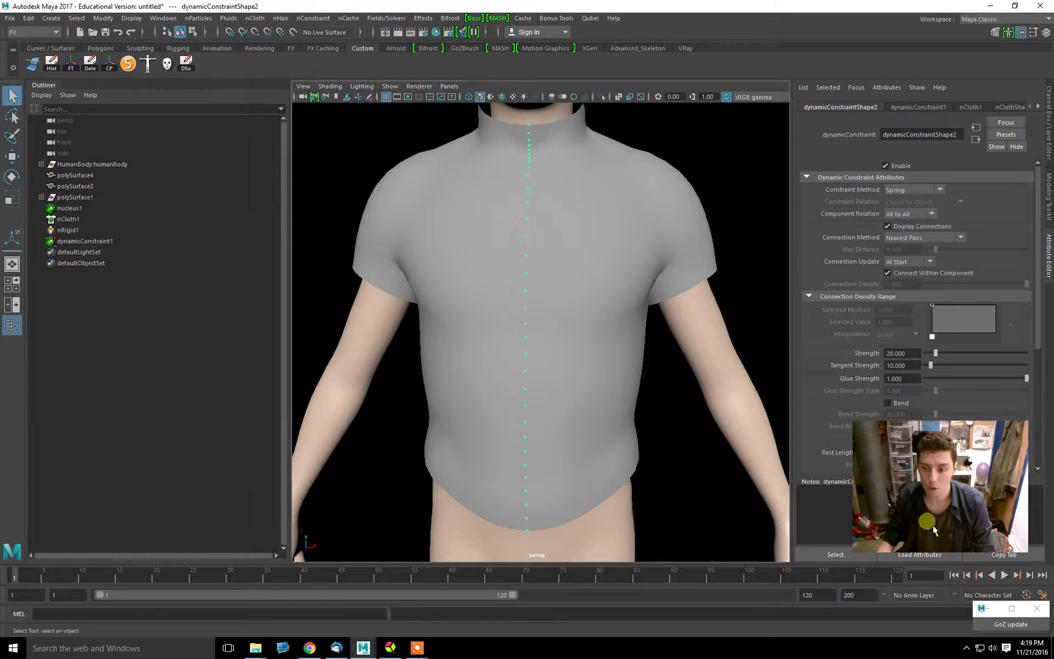
# Play the simulation from frame 1 to check how the constraint holds the front seam together.
pyautogui.click(1005, 576)
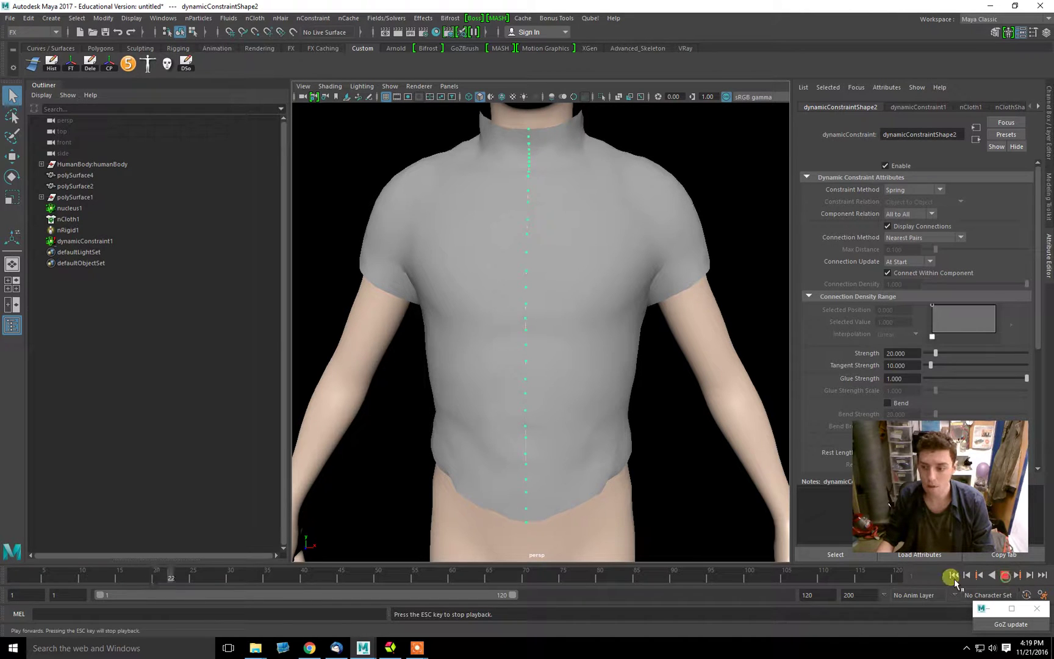
pyautogui.click(953, 575)
pyautogui.click(1006, 576)
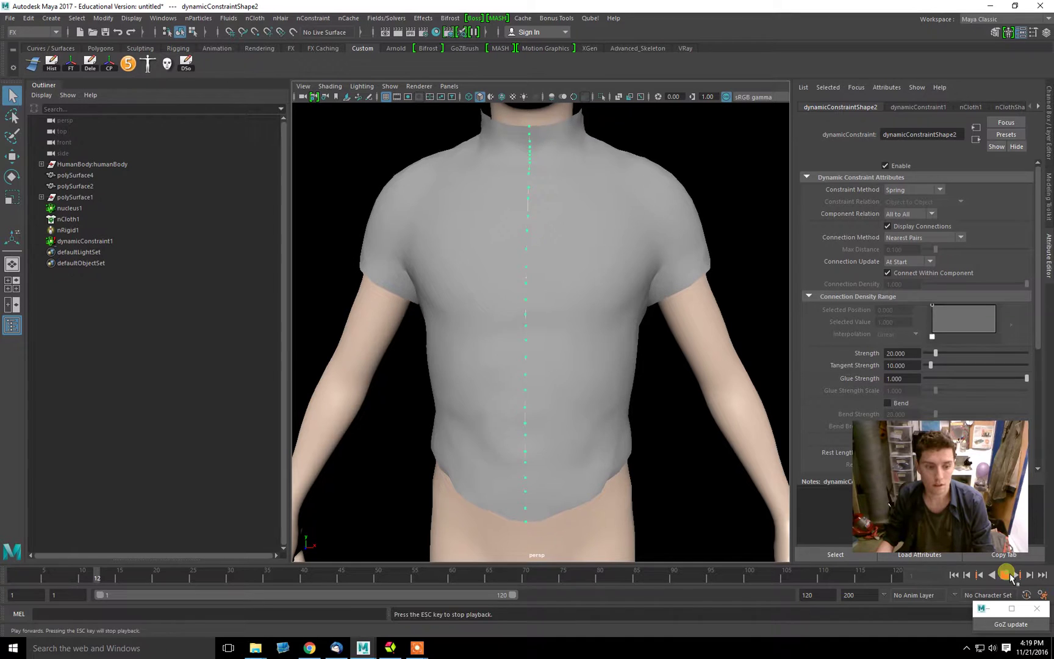
pyautogui.click(1005, 576)
# Key the seam constraint's Glue Strength at 1 on frame 20.
pyautogui.click(93, 242)
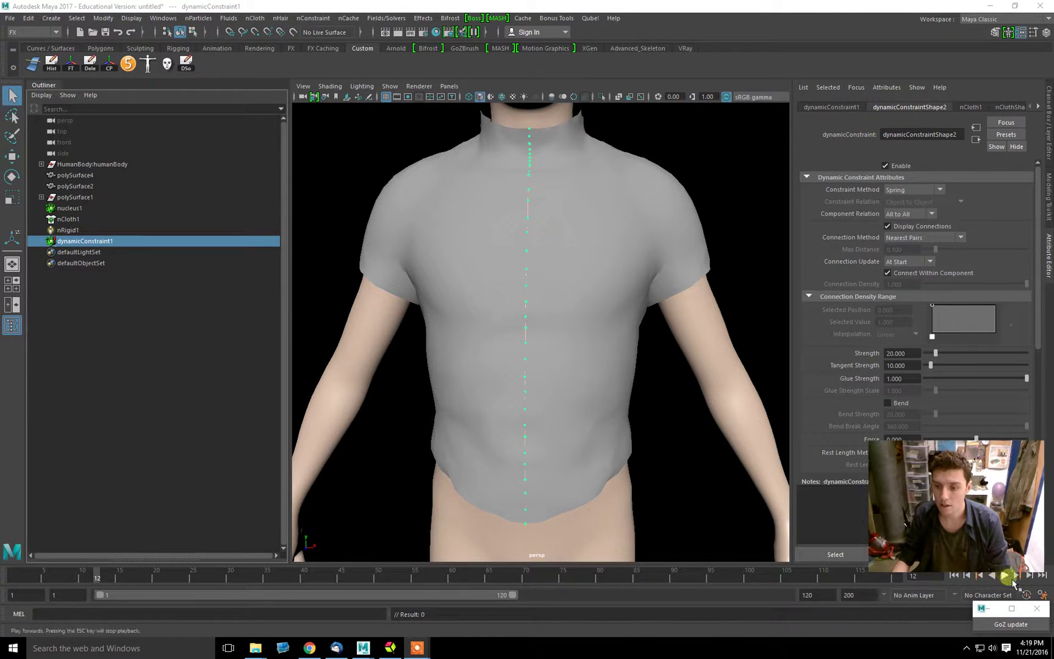
pyautogui.click(1005, 576)
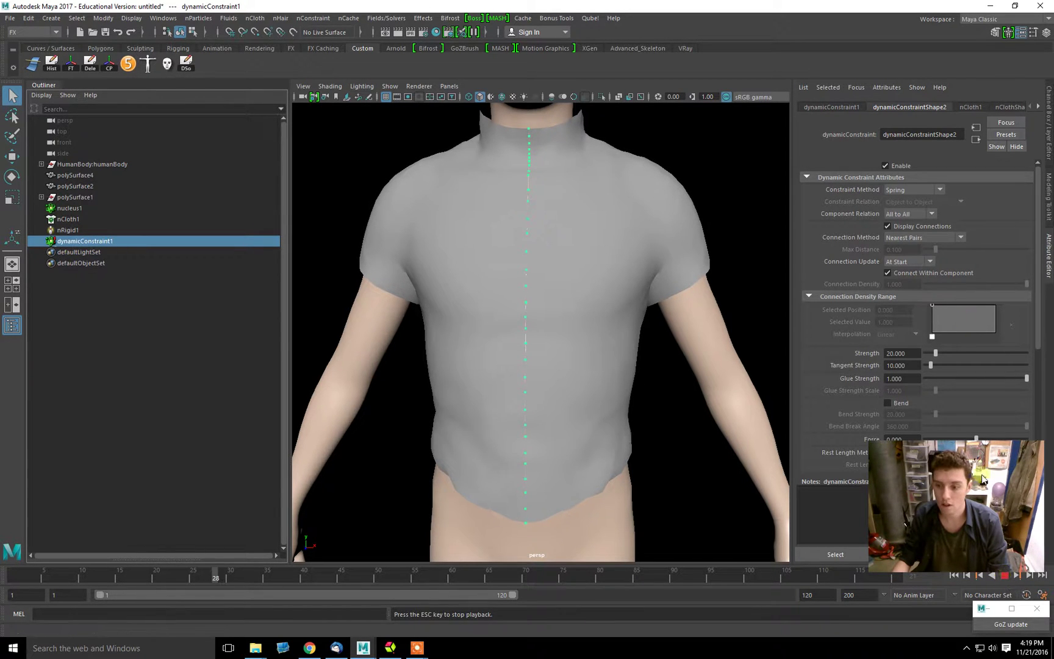
pyautogui.click(1006, 579)
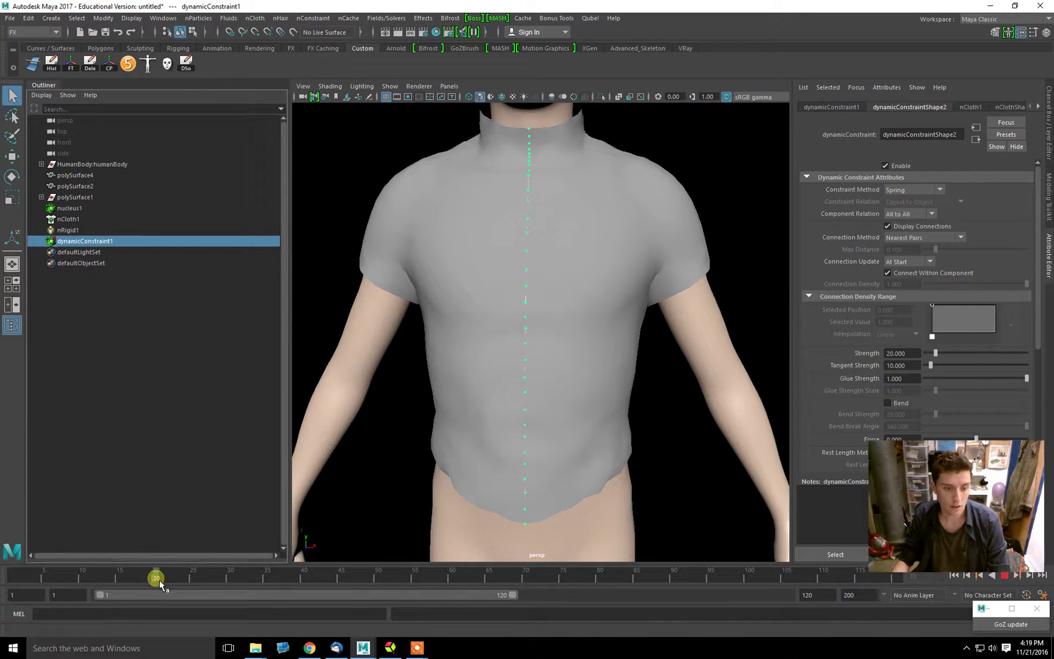
pyautogui.click(359, 473)
pyautogui.rightClick(907, 378)
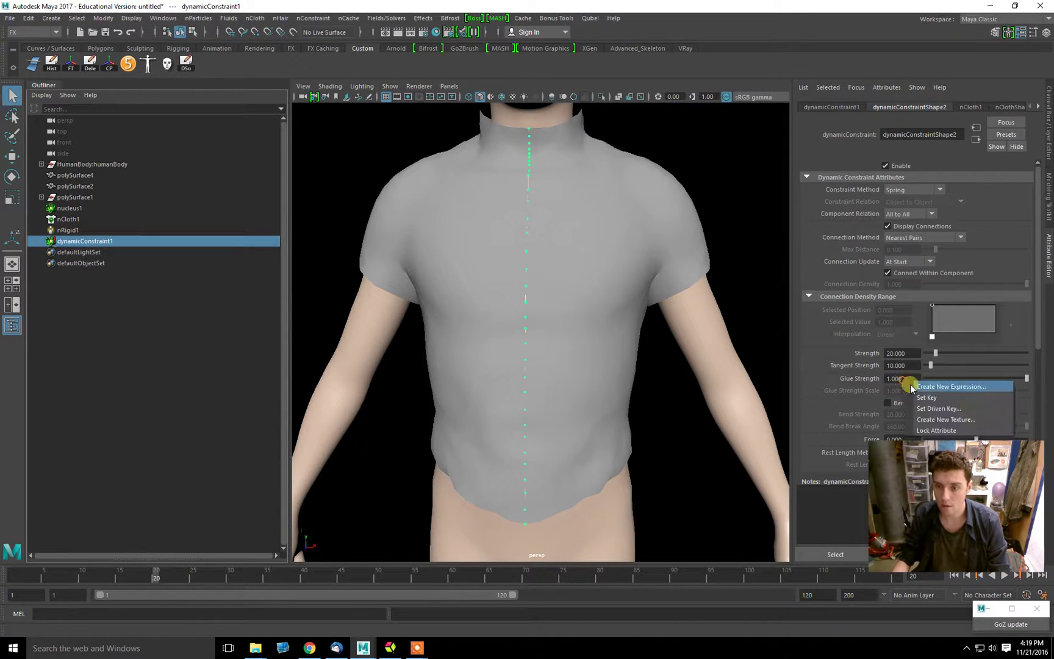
pyautogui.click(927, 396)
# Set the seam constraint's Glue Strength to 0 on frame 21 and key it.
pyautogui.click(1029, 576)
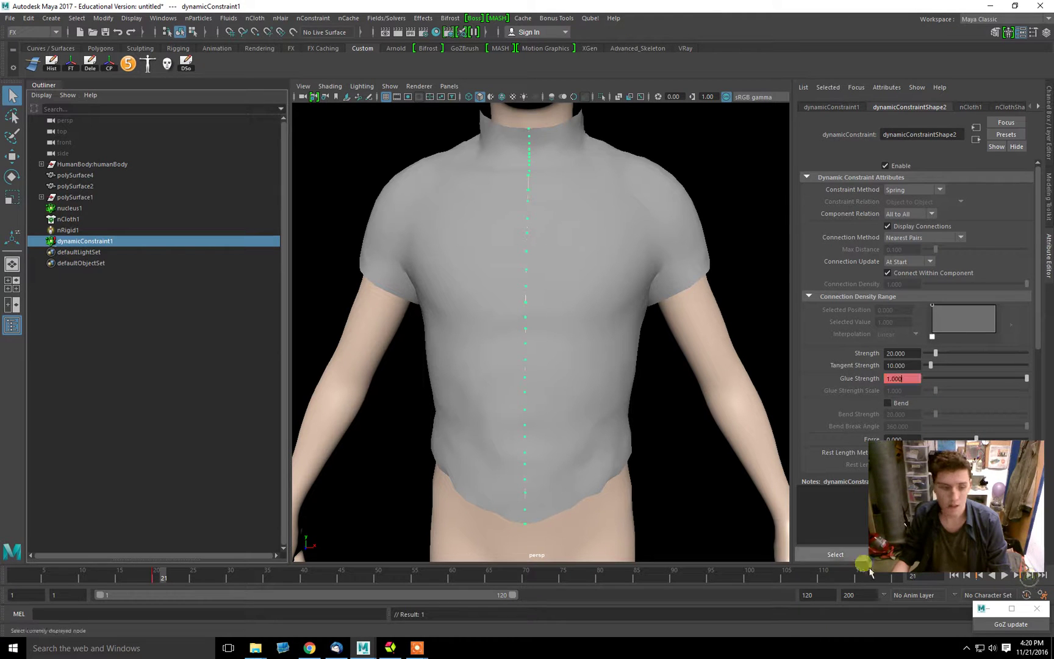
pyautogui.click(924, 328)
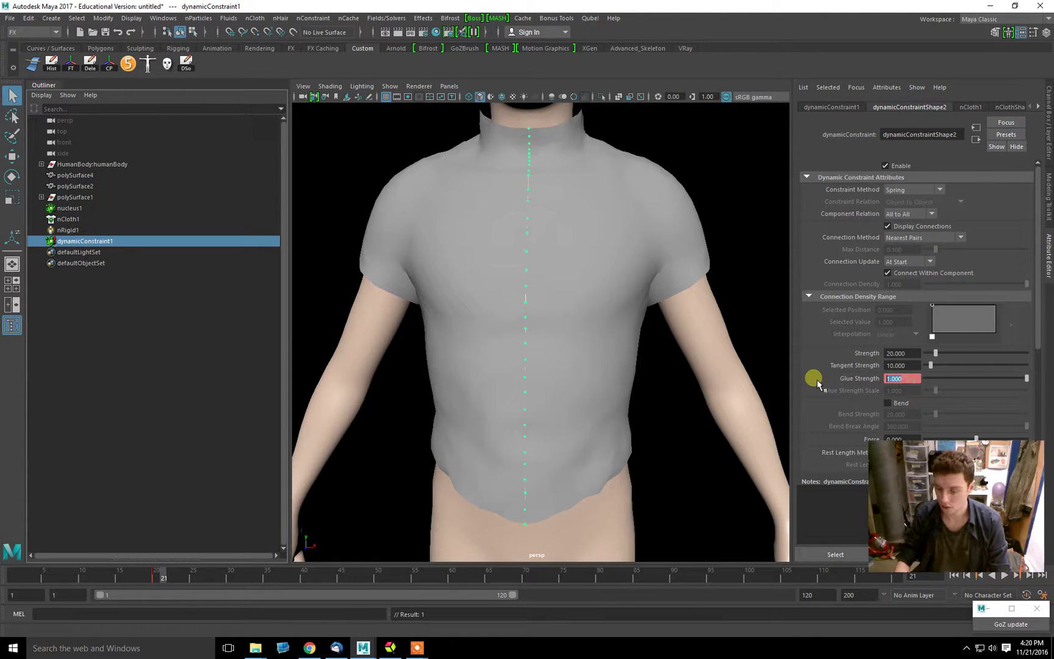
pyautogui.rightClick(920, 385)
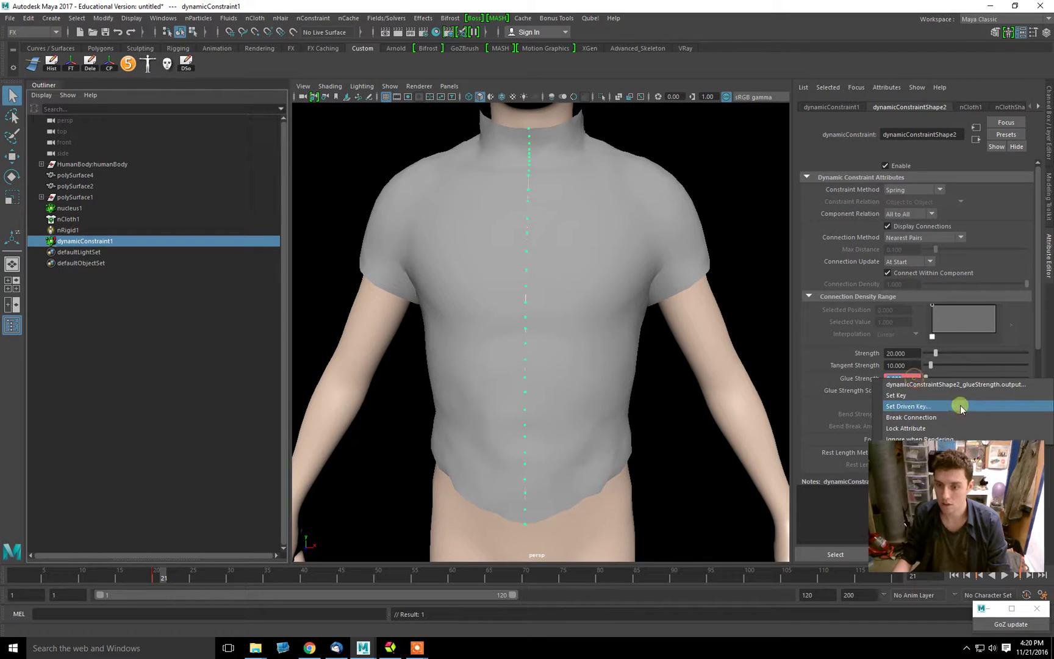
pyautogui.click(952, 402)
# Play the simulation from frame 1 past the keyed frames to check the seam release, stopping at frame 43.
pyautogui.click(18, 574)
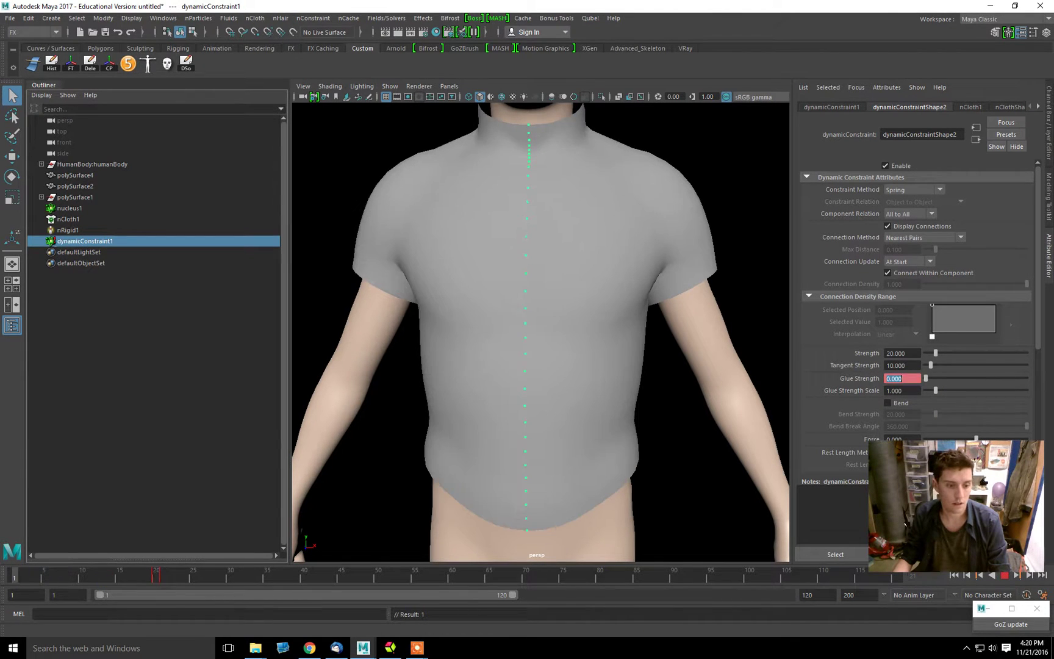
pyautogui.click(1004, 575)
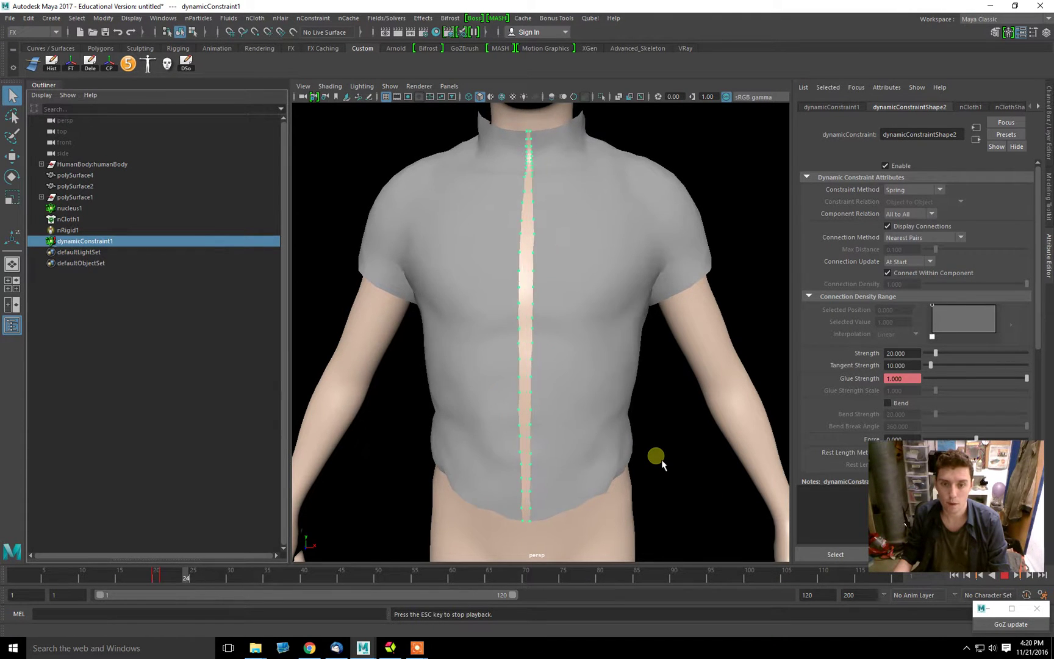
pyautogui.click(1005, 576)
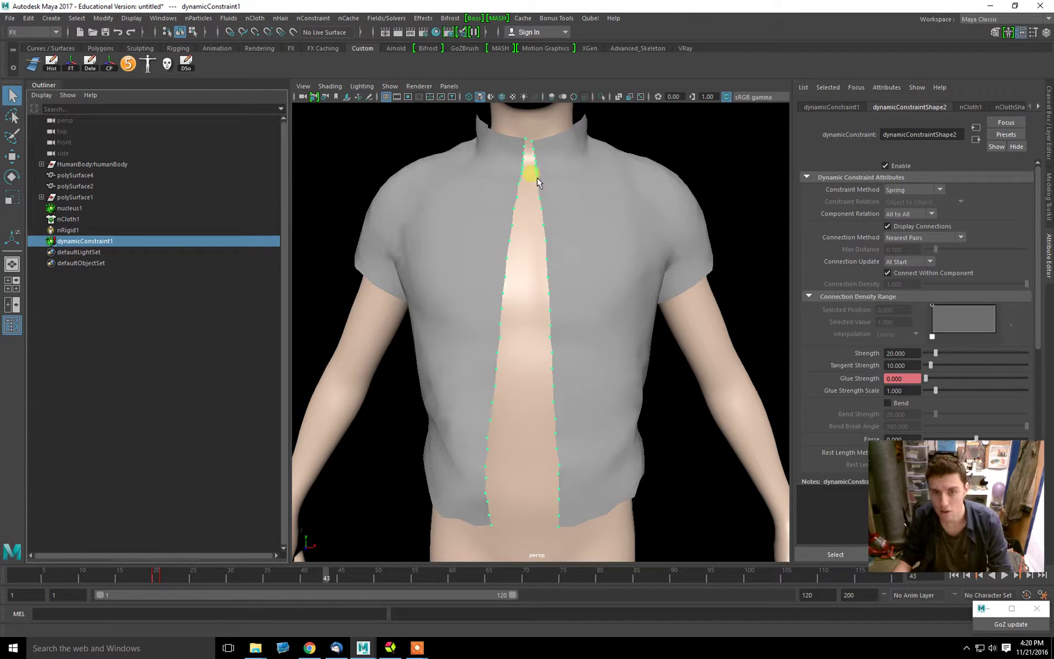
pyautogui.scroll(-3, 838, 347)
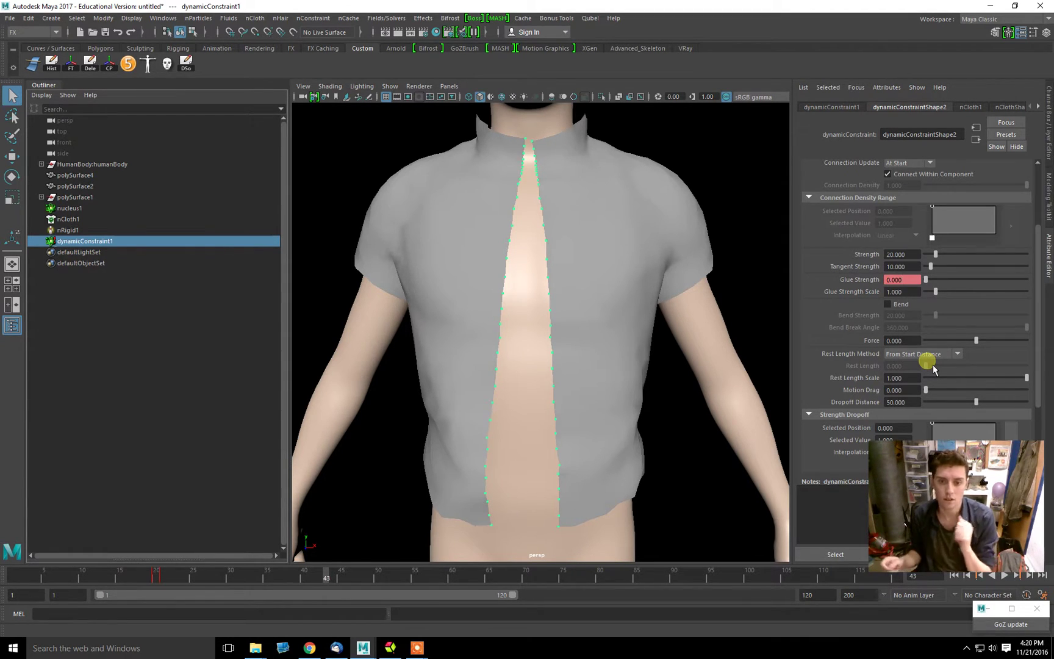
pyautogui.press('Return')
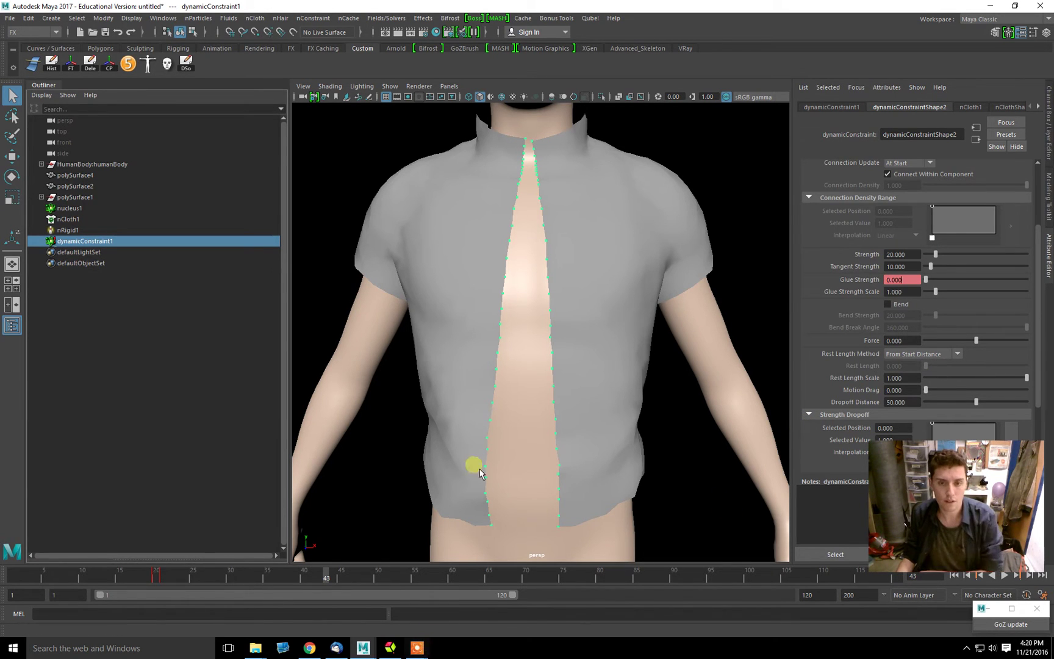
pyautogui.moveTo(420, 649)
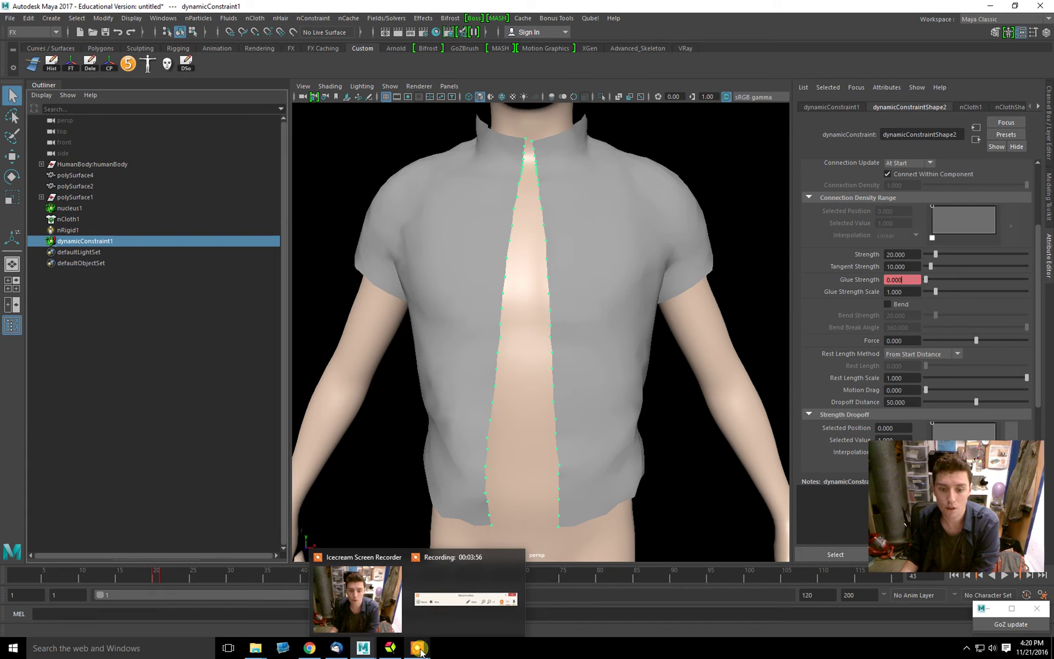
pyautogui.click(465, 606)
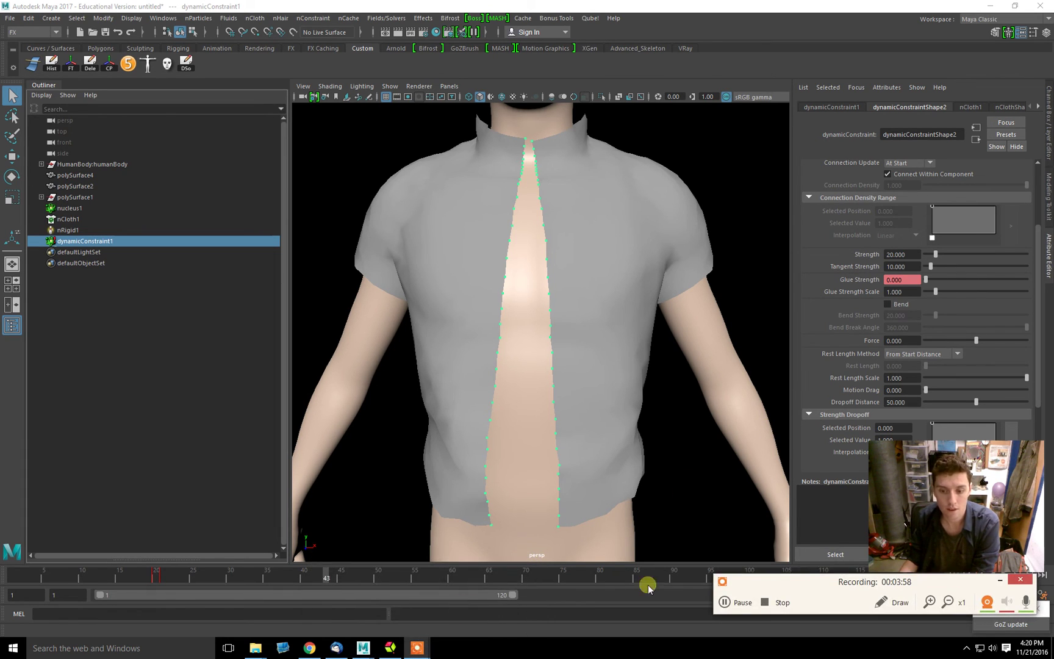